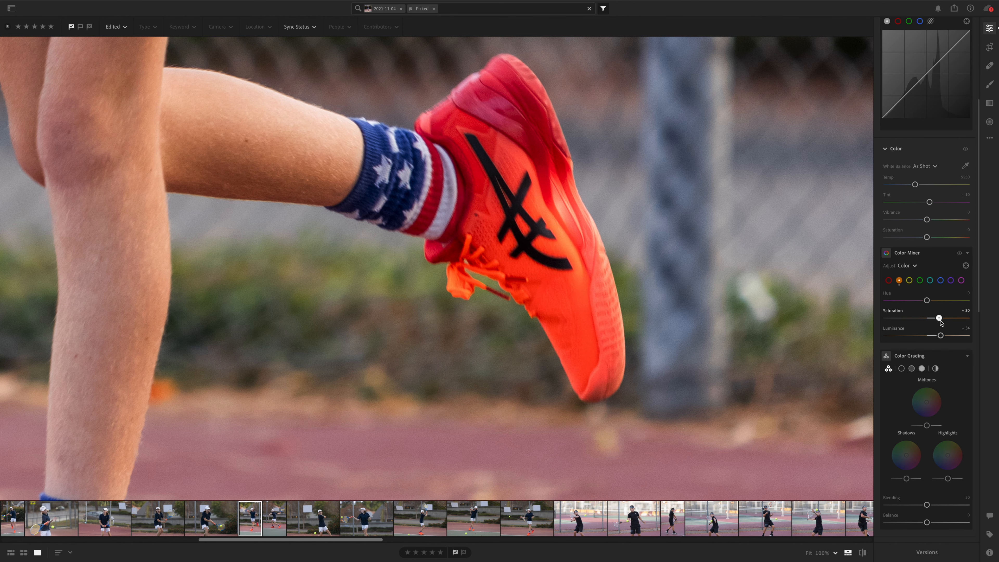
Step: Set the photo's Vibrance to +11, overall Saturation to +10 and the orange Saturation in the Color Mixer to +24
{"action": "left_click", "coordinate": [494, 329]}
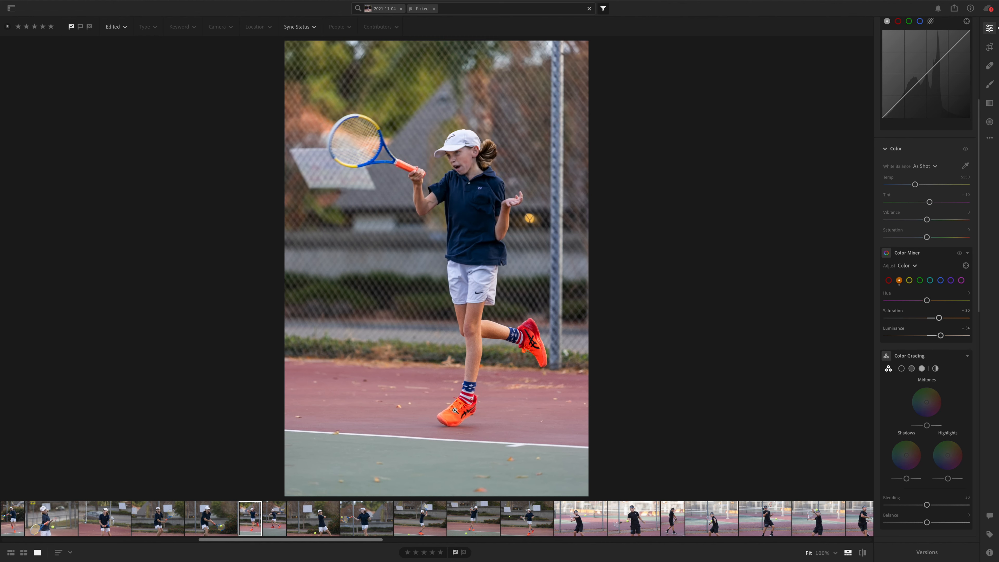
{"action": "left_click_drag", "start_coordinate": [926, 219], "coordinate": [929, 237]}
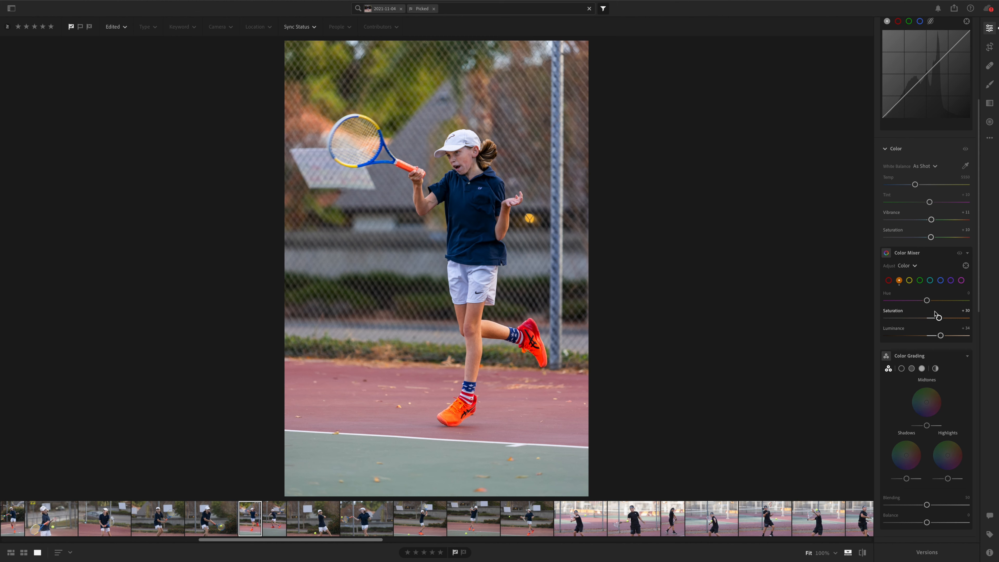
{"action": "left_click_drag", "start_coordinate": [939, 319], "coordinate": [935, 317]}
Step: Crop the photo slightly tighter from its upper-left corner in the Original aspect ratio and reposition the player within the frame
{"action": "key", "text": "c"}
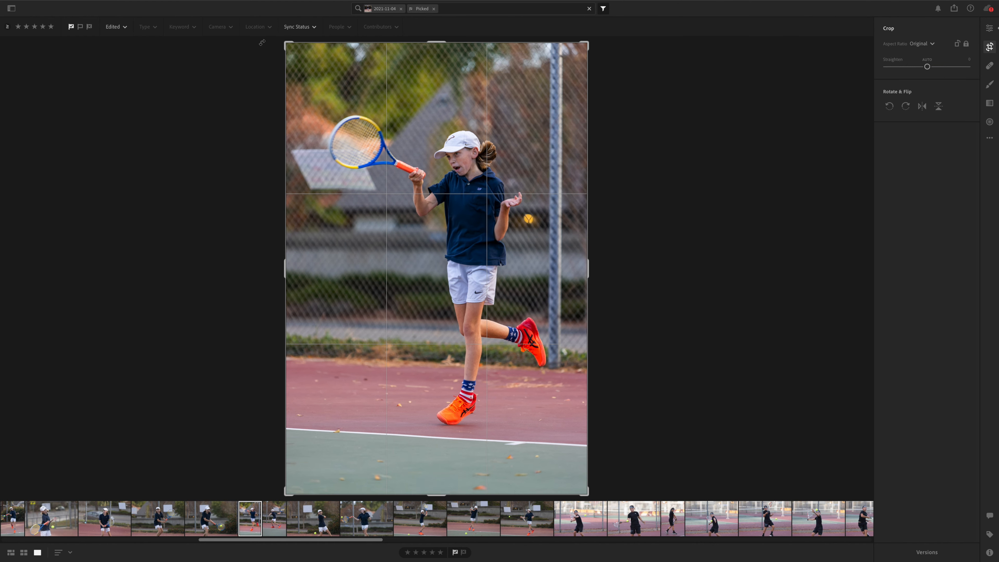
{"action": "left_click_drag", "start_coordinate": [287, 42], "coordinate": [303, 66]}
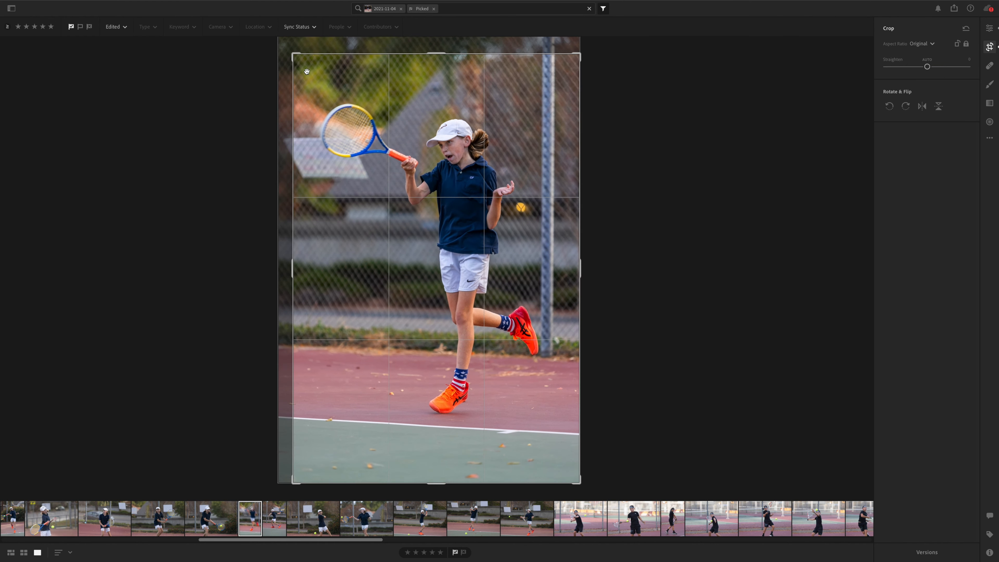
{"action": "left_click_drag", "start_coordinate": [377, 135], "coordinate": [378, 151]}
{"action": "key", "text": "e"}
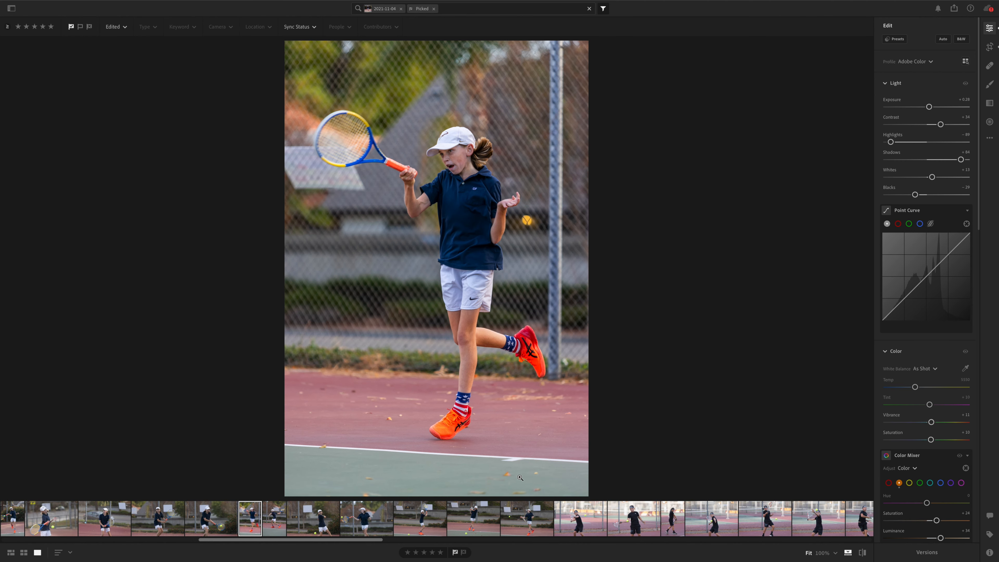
Step: Remove the two blurred leaves from the green court at the photo's lower left with the Healing Brush
{"action": "left_click_drag", "start_coordinate": [440, 463], "coordinate": [564, 252]}
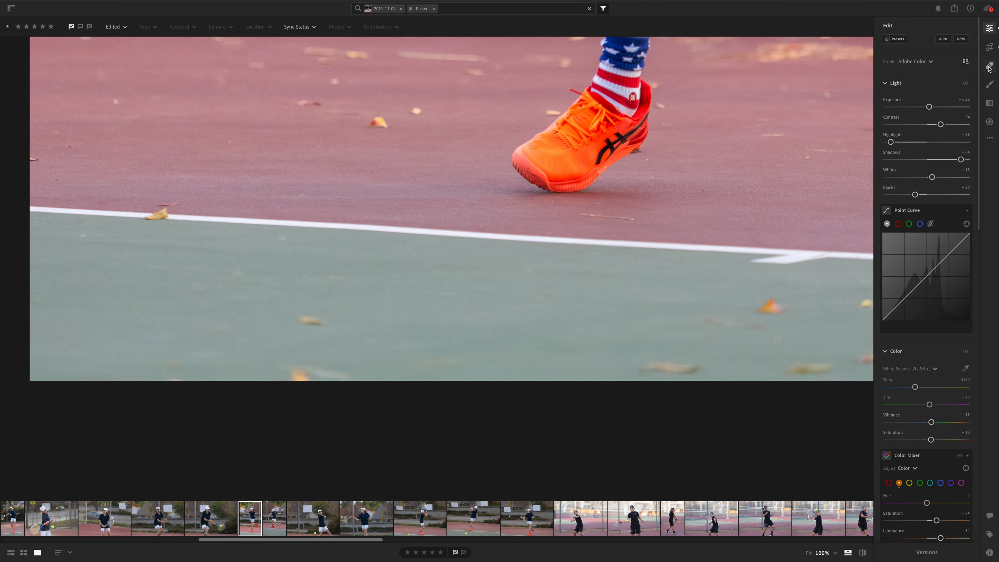
{"action": "key", "text": "h"}
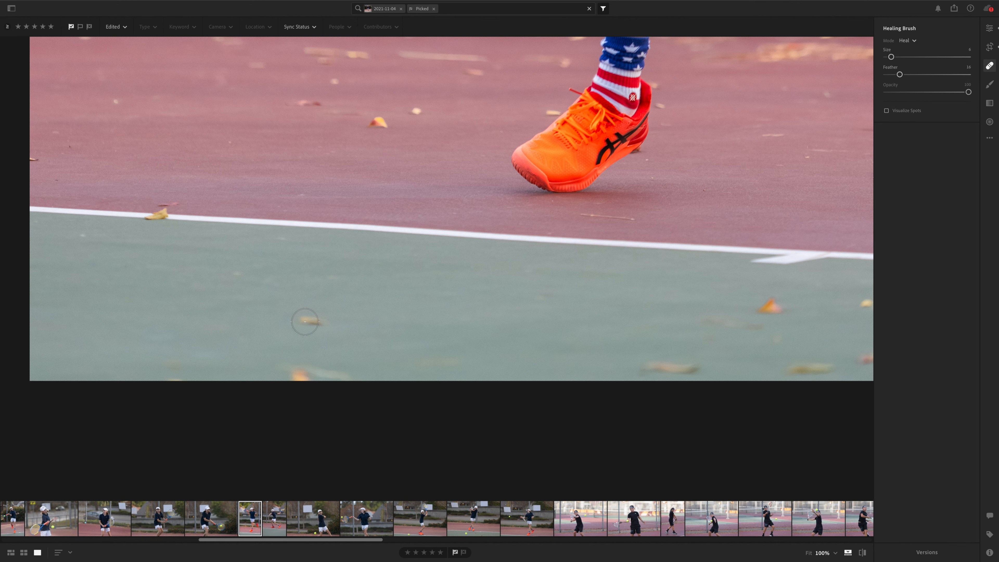
{"action": "key", "text": "bracketleft"}
{"action": "left_click_drag", "start_coordinate": [304, 321], "coordinate": [322, 322]}
{"action": "left_click_drag", "start_coordinate": [327, 374], "coordinate": [358, 372]}
Step: Heal the yellow leaf lying across the white court line with a smaller brush
{"action": "key", "text": "super+equal"}
{"action": "key", "text": "super+equal"}
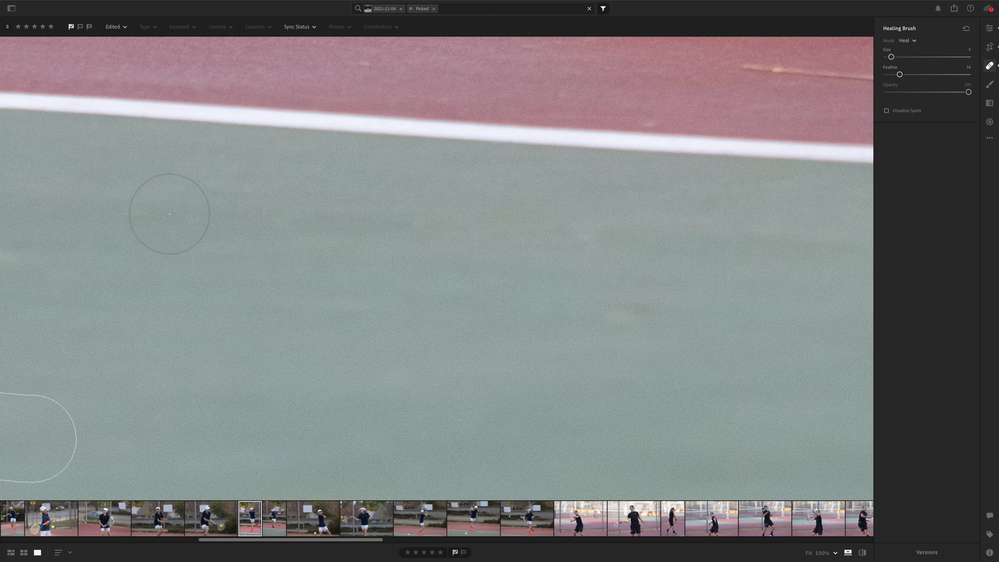
{"action": "key", "text": "space"}
{"action": "mouse_move", "coordinate": [219, 211]}
{"action": "left_mouse_down"}
{"action": "mouse_move", "coordinate": [240, 210]}
{"action": "mouse_move", "coordinate": [402, 298]}
{"action": "mouse_move", "coordinate": [346, 236]}
{"action": "mouse_move", "coordinate": [479, 268]}
{"action": "left_mouse_up"}
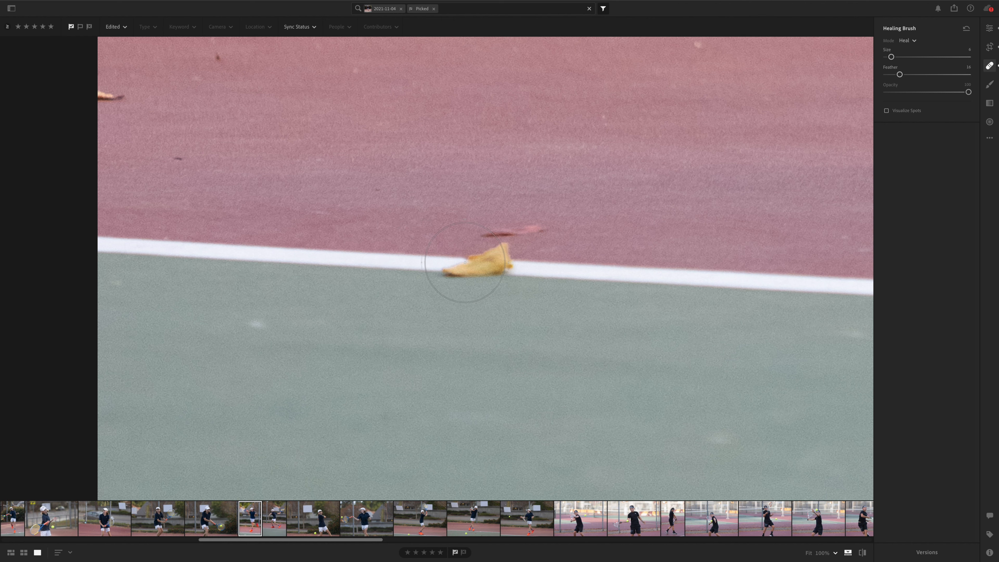
{"action": "scroll", "coordinate": [464, 263], "scroll_direction": "down", "scroll_amount": 3}
{"action": "left_click_drag", "start_coordinate": [454, 267], "coordinate": [509, 265]}
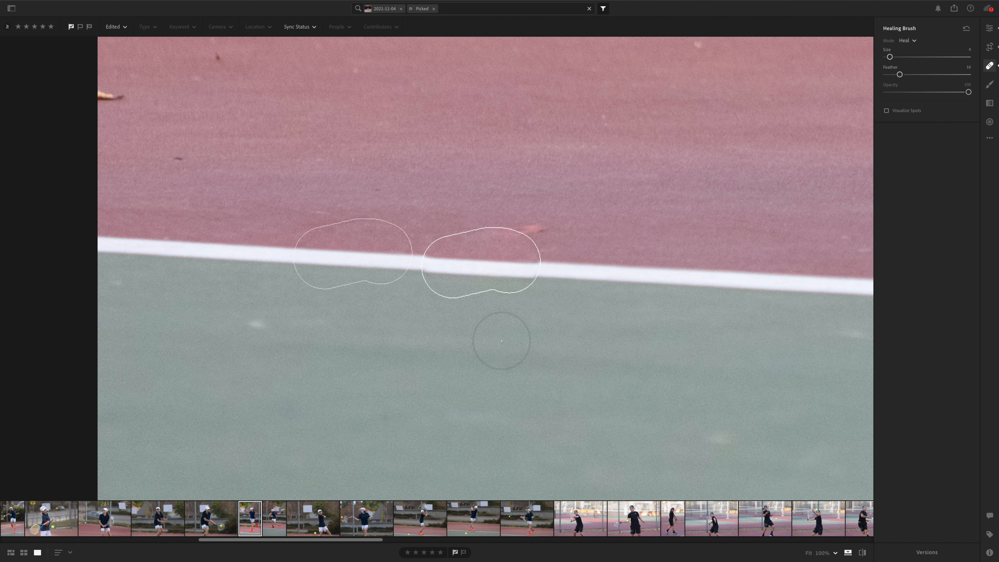
{"action": "key", "text": "e"}
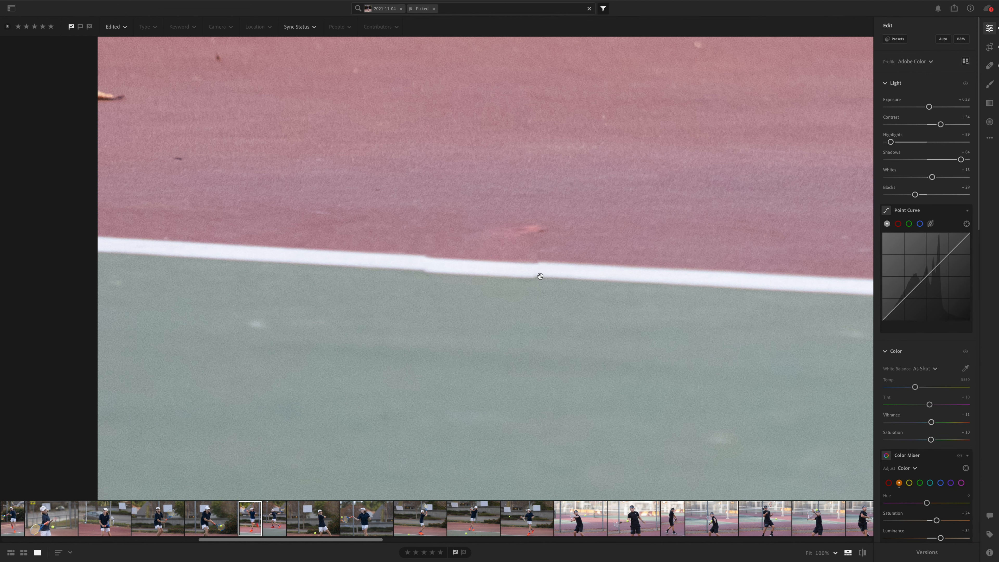
Step: Shift the heal's source area so the repaired section aligns with the white court line, and check the result on the whole photo
{"action": "key", "text": "h"}
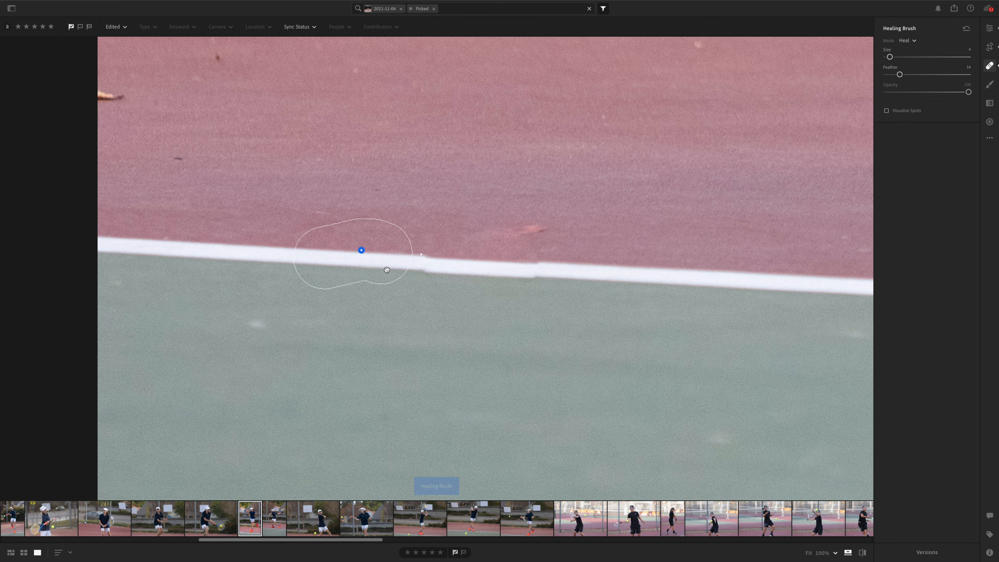
{"action": "left_click_drag", "start_coordinate": [387, 273], "coordinate": [387, 270]}
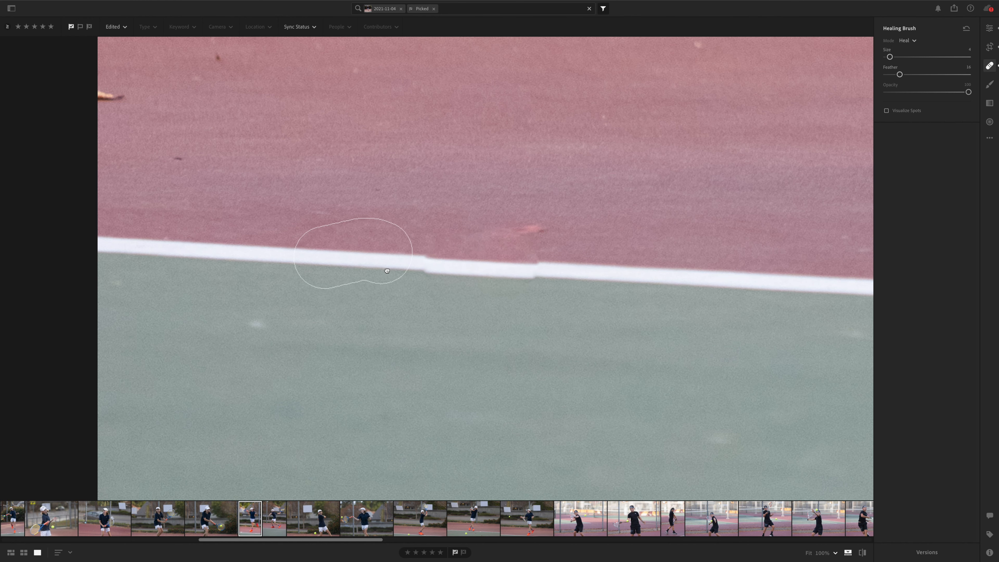
{"action": "left_click_drag", "start_coordinate": [386, 271], "coordinate": [387, 271]}
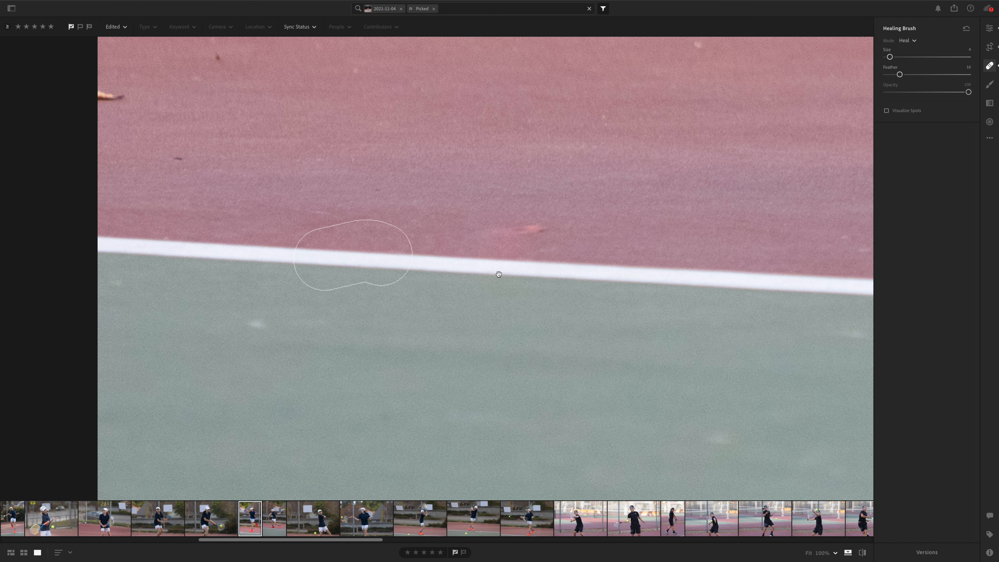
{"action": "key", "text": "e"}
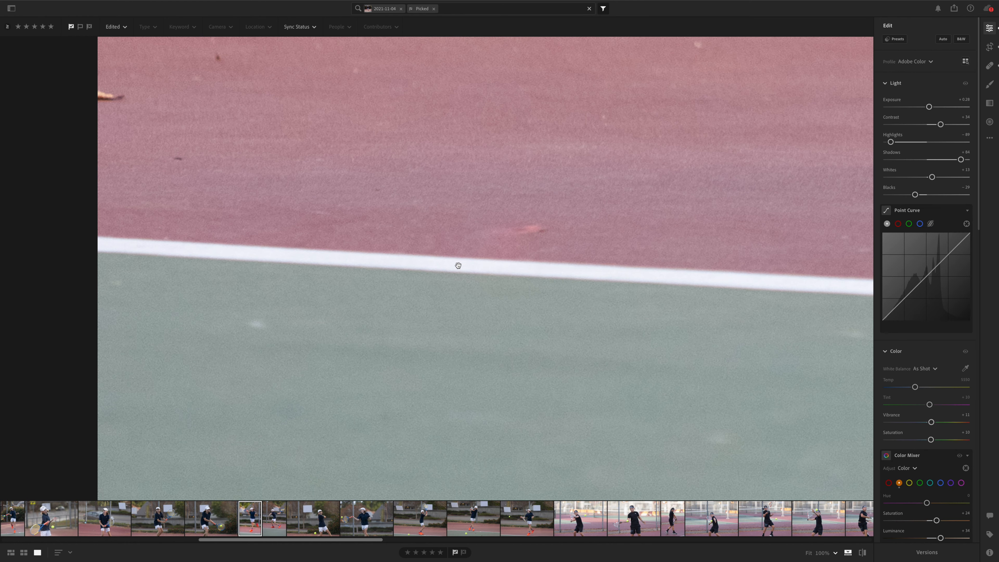
{"action": "left_click", "coordinate": [486, 269]}
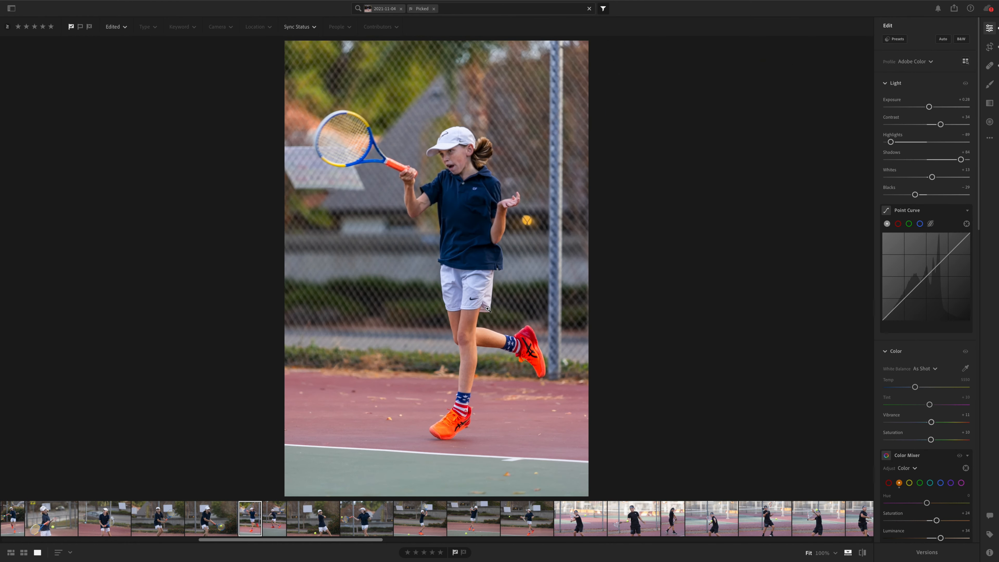
{"action": "left_click", "coordinate": [320, 451]}
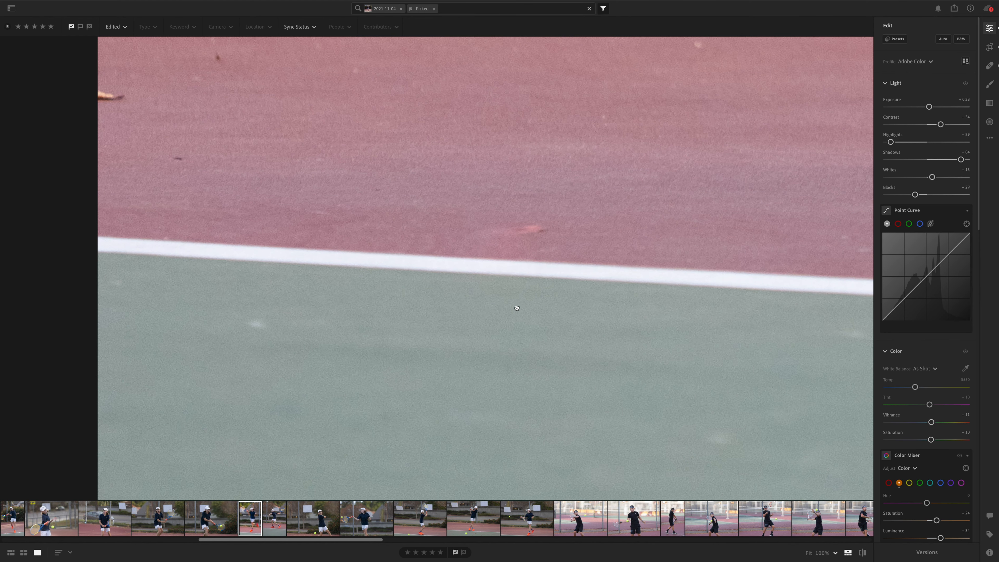
Step: Heal the reddish leaf remnant above the white line and the small debris near the left edge of the red court
{"action": "left_click_drag", "start_coordinate": [516, 307], "coordinate": [457, 352]}
{"action": "key", "text": "h"}
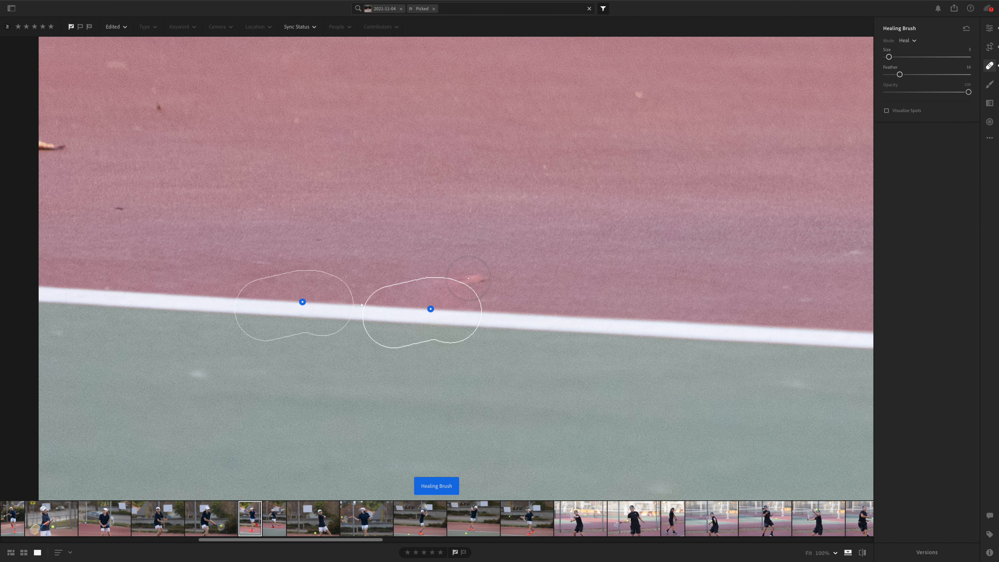
{"action": "key", "text": "bracketleft"}
{"action": "mouse_move", "coordinate": [468, 284]}
{"action": "left_mouse_down"}
{"action": "mouse_move", "coordinate": [486, 280]}
{"action": "mouse_move", "coordinate": [452, 283]}
{"action": "mouse_move", "coordinate": [821, 350]}
{"action": "left_mouse_up"}
{"action": "key", "text": "bracketleft"}
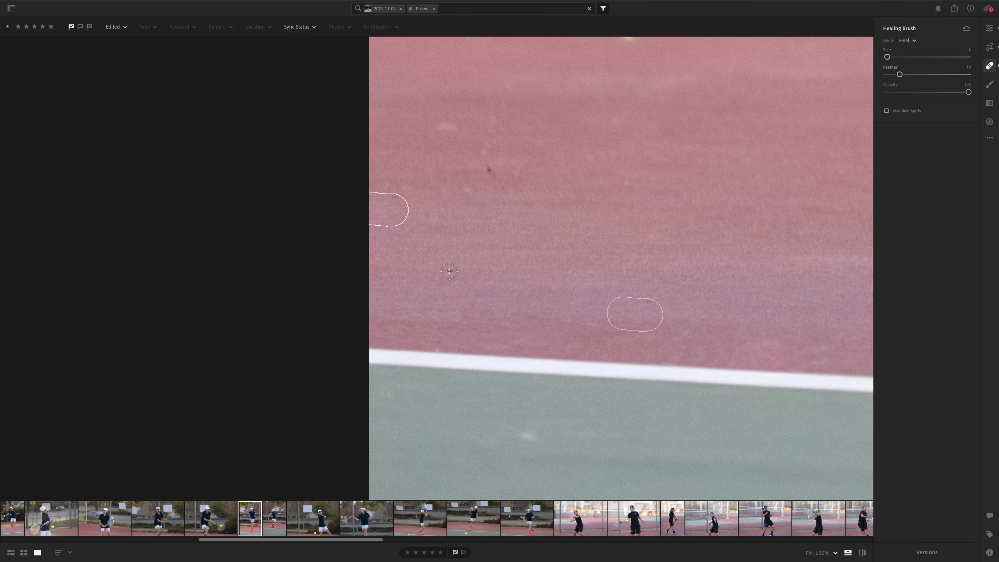
{"action": "left_click_drag", "start_coordinate": [642, 252], "coordinate": [149, 445]}
{"action": "key", "text": "bracketright"}
{"action": "left_click_drag", "start_coordinate": [407, 273], "coordinate": [452, 269]}
{"action": "left_click", "coordinate": [546, 235]}
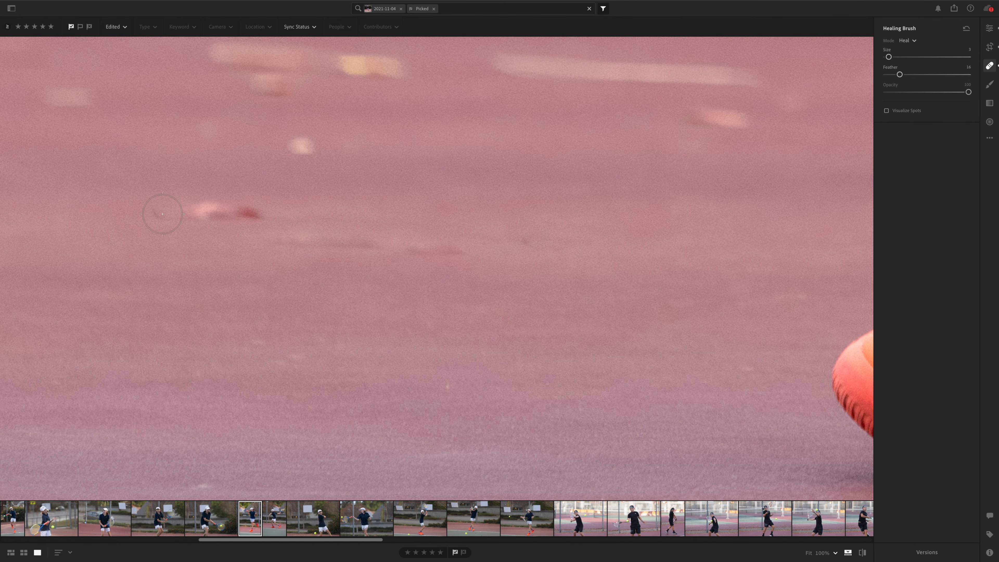
Step: Heal the scattered leaves and pale spots on the red court to the left of the front shoe
{"action": "left_click_drag", "start_coordinate": [179, 211], "coordinate": [260, 213]}
{"action": "left_click_drag", "start_coordinate": [551, 212], "coordinate": [315, 293]}
{"action": "left_click_drag", "start_coordinate": [457, 196], "coordinate": [507, 204]}
{"action": "left_click_drag", "start_coordinate": [259, 144], "coordinate": [532, 162]}
{"action": "left_click_drag", "start_coordinate": [324, 212], "coordinate": [683, 290]}
{"action": "left_click_drag", "start_coordinate": [525, 233], "coordinate": [494, 226]}
{"action": "left_click_drag", "start_coordinate": [354, 214], "coordinate": [511, 234]}
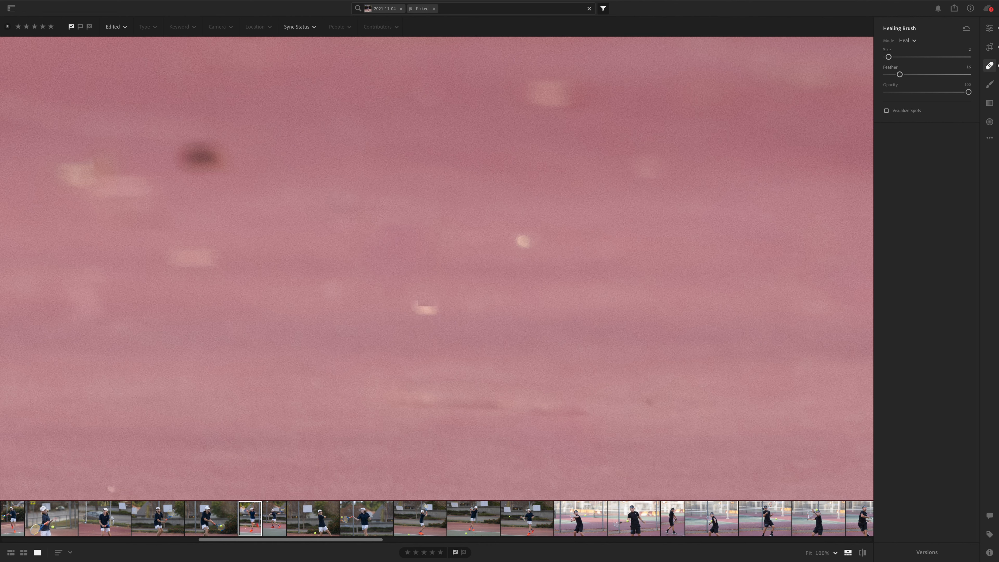
{"action": "left_click", "coordinate": [426, 305]}
{"action": "left_click", "coordinate": [526, 245]}
Step: Heal the thin twig and small specks on the red court just below and beside the front shoe
{"action": "key", "text": "z"}
{"action": "key", "text": "z"}
{"action": "key", "text": "bracketleft"}
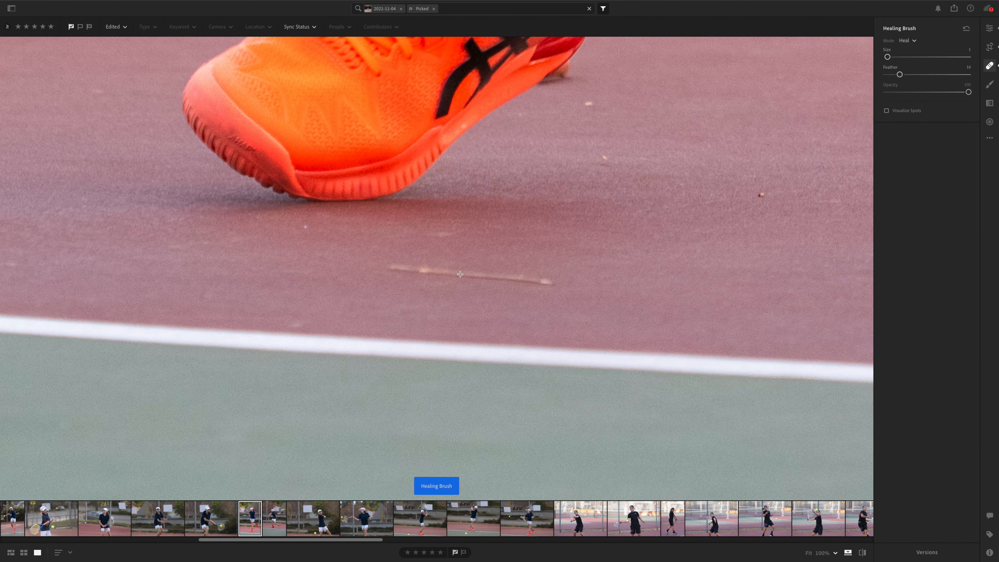
{"action": "left_click_drag", "start_coordinate": [664, 361], "coordinate": [251, 73]}
{"action": "key", "text": "bracketright"}
{"action": "key", "text": "bracketright"}
{"action": "left_click_drag", "start_coordinate": [506, 267], "coordinate": [568, 265]}
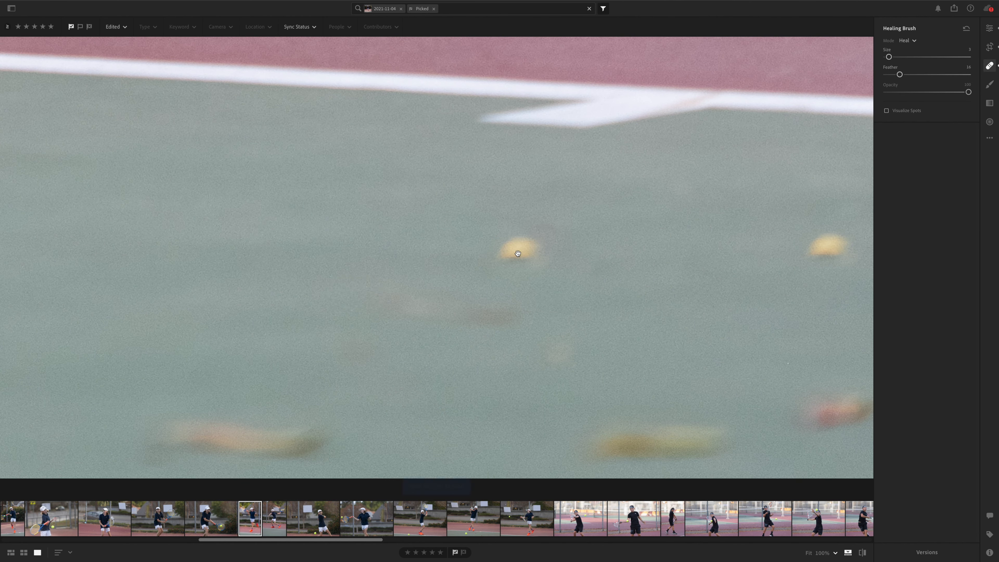
Step: Heal the yellow, red and brown leaves on the green court at the photo's lower right
{"action": "left_click_drag", "start_coordinate": [844, 265], "coordinate": [703, 267]}
{"action": "left_click", "coordinate": [720, 258]}
{"action": "left_click_drag", "start_coordinate": [714, 418], "coordinate": [749, 435]}
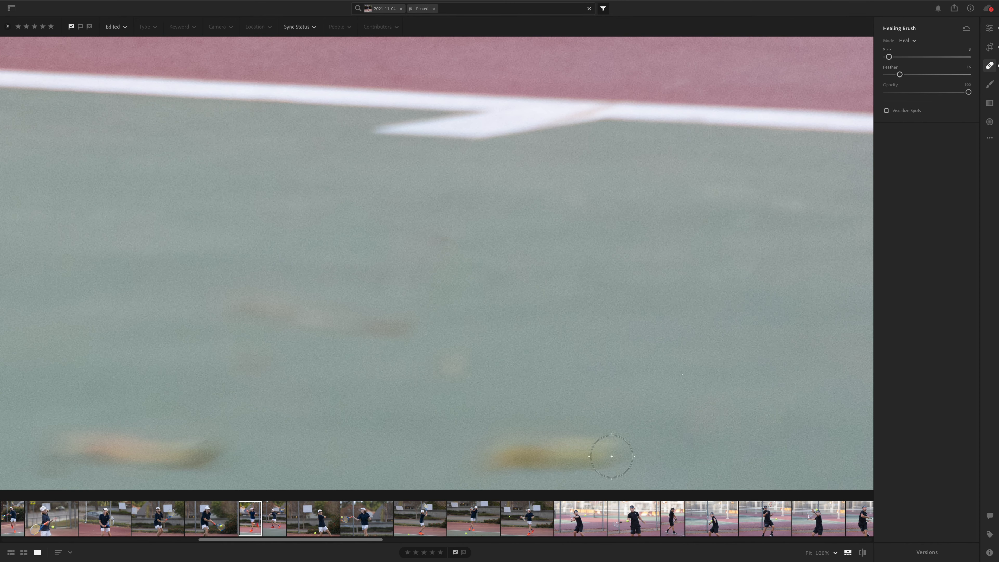
{"action": "left_click_drag", "start_coordinate": [309, 437], "coordinate": [586, 400]}
{"action": "left_click_drag", "start_coordinate": [481, 423], "coordinate": [357, 408]}
{"action": "left_click", "coordinate": [648, 368]}
{"action": "left_click", "coordinate": [511, 431]}
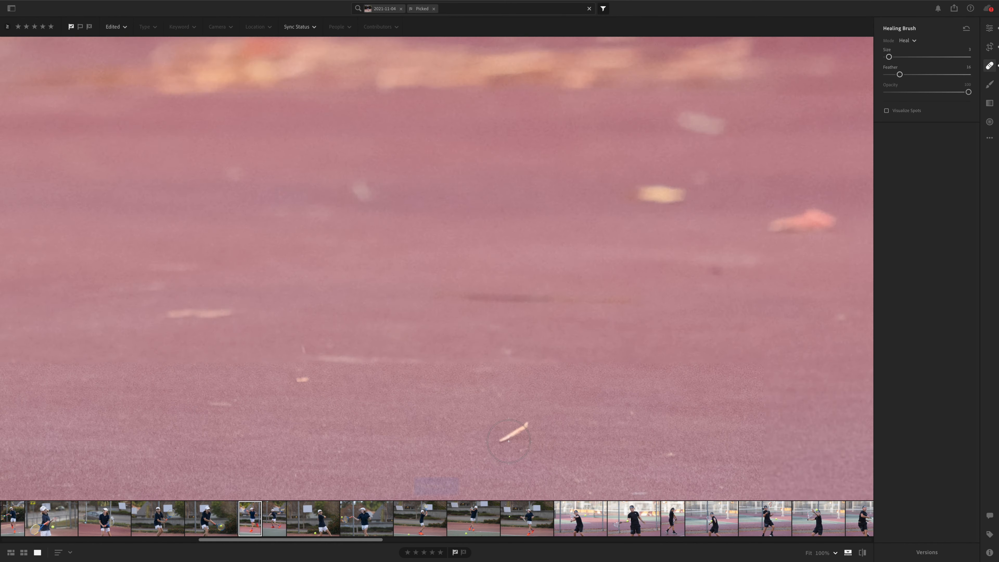
Step: Heal the small twigs and leaves on the red court to the right of the shoe, using a smaller brush
{"action": "key", "text": "bracketleft"}
{"action": "key", "text": "bracketleft"}
{"action": "left_click_drag", "start_coordinate": [526, 425], "coordinate": [502, 439]}
{"action": "left_click", "coordinate": [305, 378]}
{"action": "left_click_drag", "start_coordinate": [169, 314], "coordinate": [231, 313]}
{"action": "left_click_drag", "start_coordinate": [641, 194], "coordinate": [681, 196]}
{"action": "left_click_drag", "start_coordinate": [771, 226], "coordinate": [836, 220]}
{"action": "left_click", "coordinate": [546, 196]}
{"action": "key", "text": "e"}
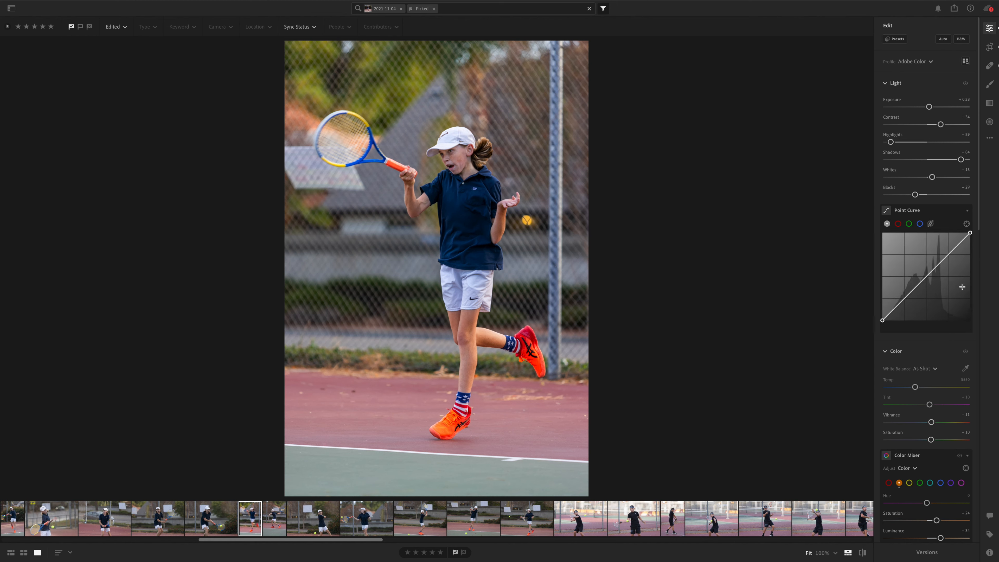
Step: Warm the photo by setting the white balance temperature to 6337
{"action": "scroll", "coordinate": [962, 287], "scroll_direction": "down", "scroll_amount": 3}
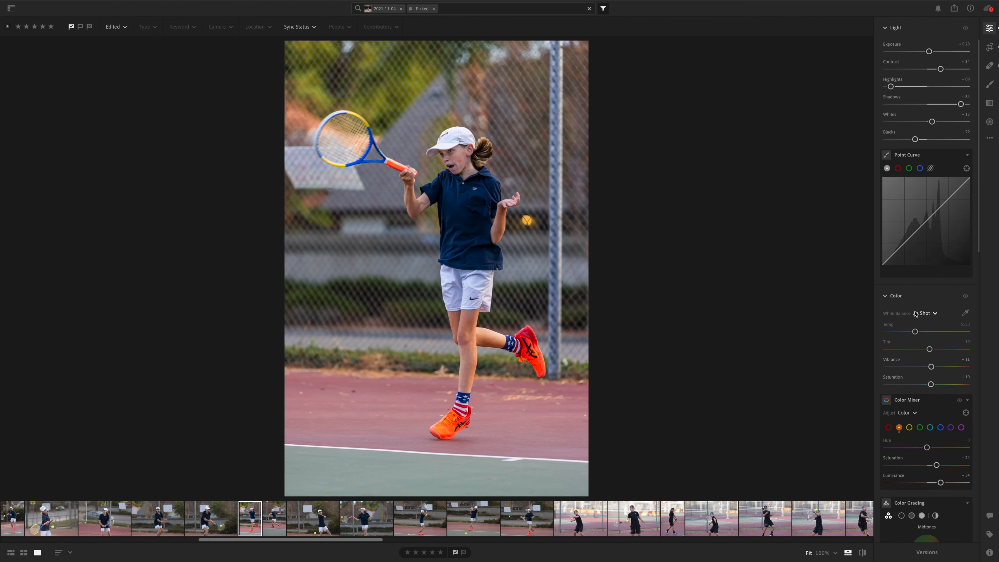
{"action": "scroll", "coordinate": [915, 323], "scroll_direction": "down", "scroll_amount": 7}
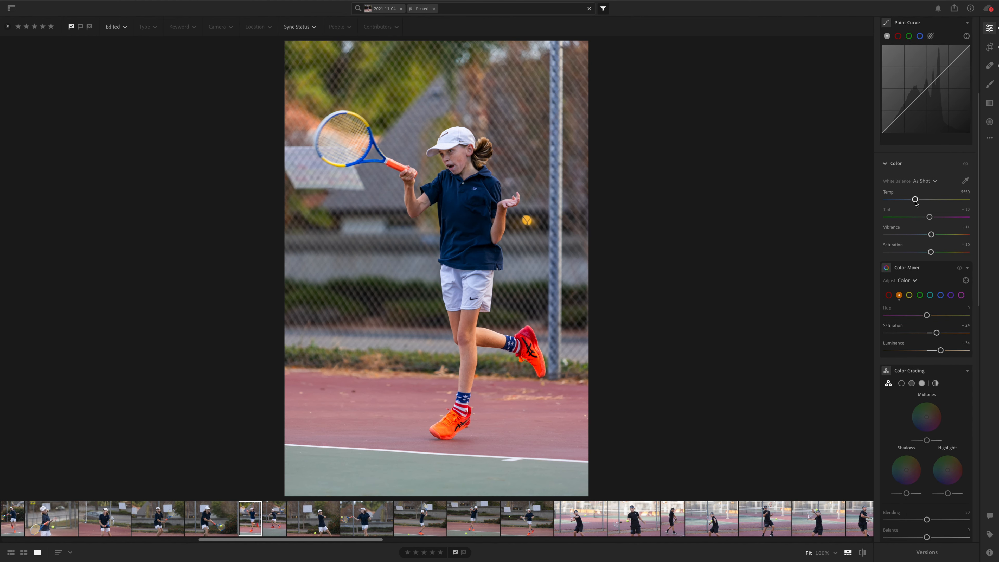
{"action": "mouse_move", "coordinate": [915, 200]}
{"action": "left_mouse_down"}
{"action": "mouse_move", "coordinate": [945, 200]}
{"action": "mouse_move", "coordinate": [892, 201]}
{"action": "mouse_move", "coordinate": [922, 204]}
{"action": "left_mouse_up"}
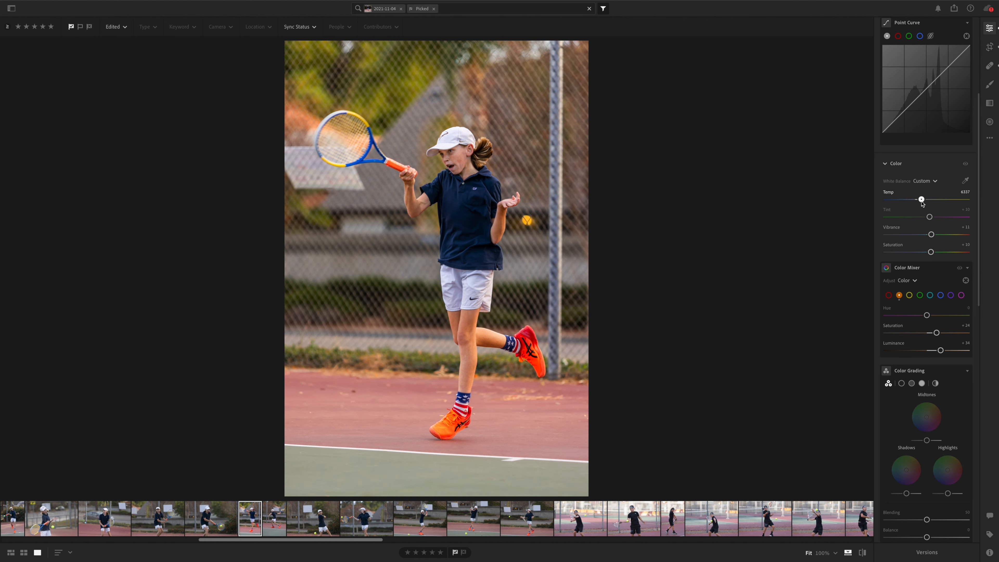
Step: Tint the midtones slightly toward blue in Color Grading and compare the photo with and without the grading
{"action": "scroll", "coordinate": [916, 291], "scroll_direction": "down", "scroll_amount": 1}
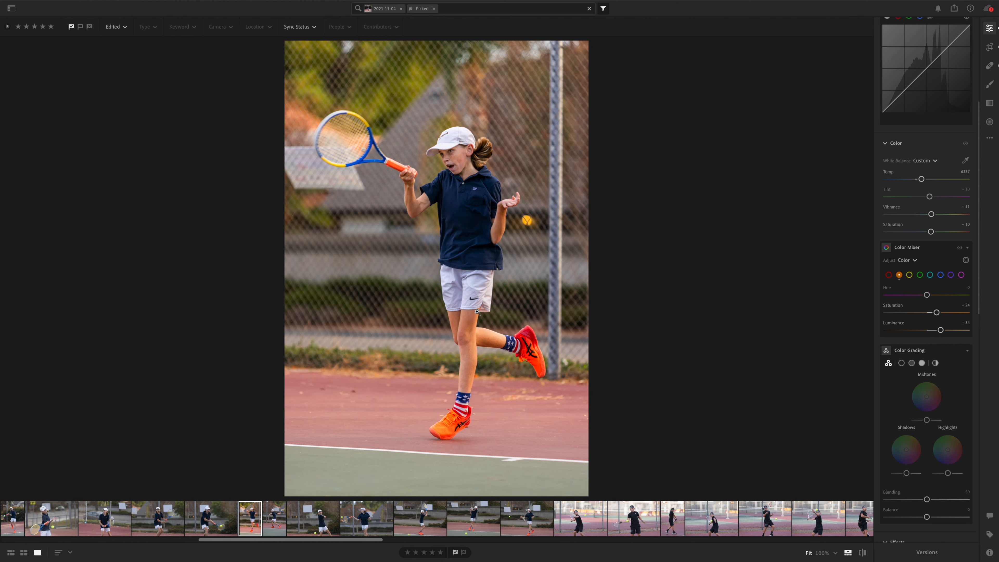
{"action": "scroll", "coordinate": [925, 197], "scroll_direction": "down", "scroll_amount": 8}
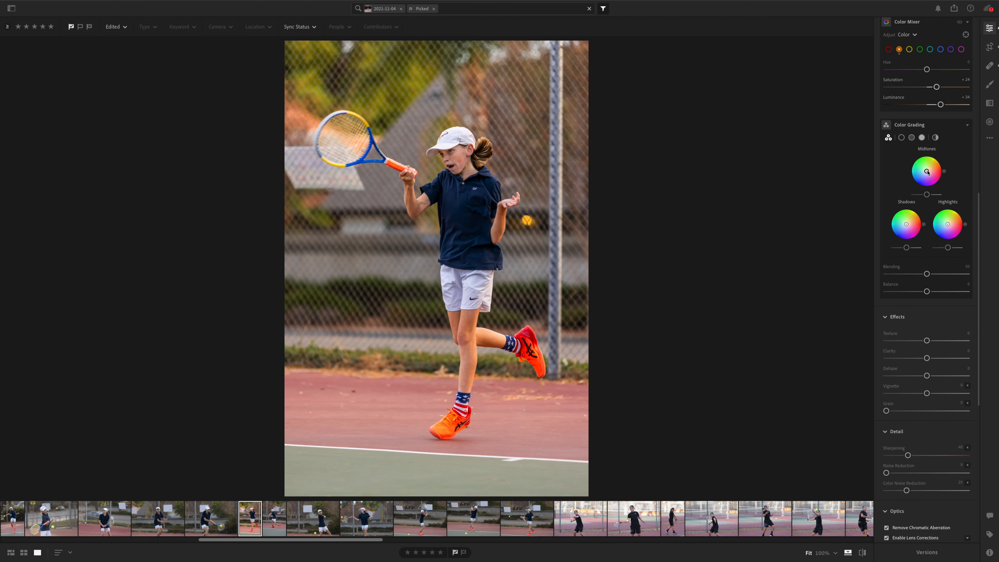
{"action": "left_click_drag", "start_coordinate": [945, 174], "coordinate": [925, 175]}
{"action": "left_click", "coordinate": [959, 125]}
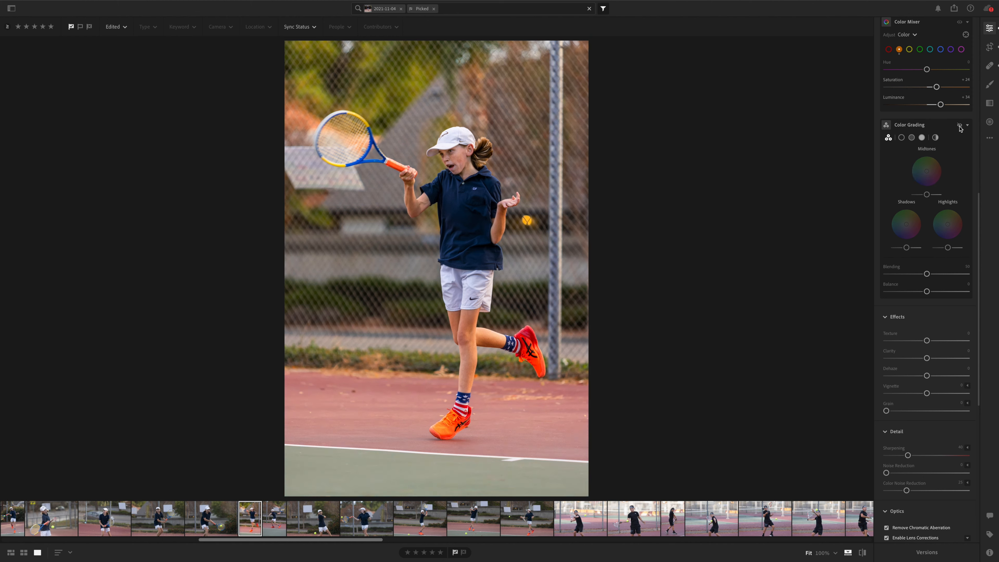
{"action": "left_click", "coordinate": [959, 125]}
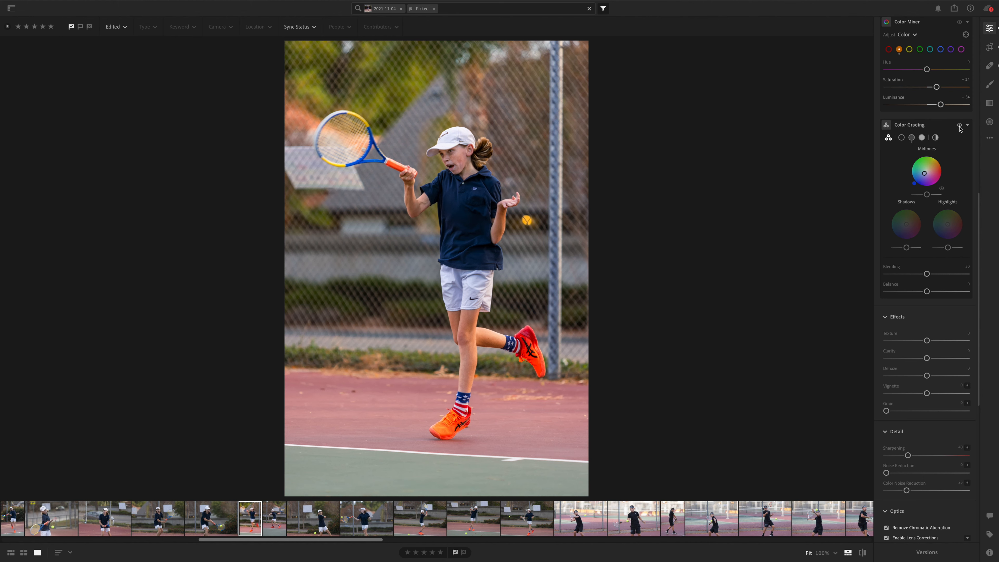
{"action": "left_click", "coordinate": [959, 126]}
{"action": "left_click", "coordinate": [958, 126]}
Step: Set the photo's Clarity to +20 and Dehaze to +7
{"action": "scroll", "coordinate": [913, 290], "scroll_direction": "up", "scroll_amount": 10}
{"action": "scroll", "coordinate": [914, 289], "scroll_direction": "down", "scroll_amount": 18}
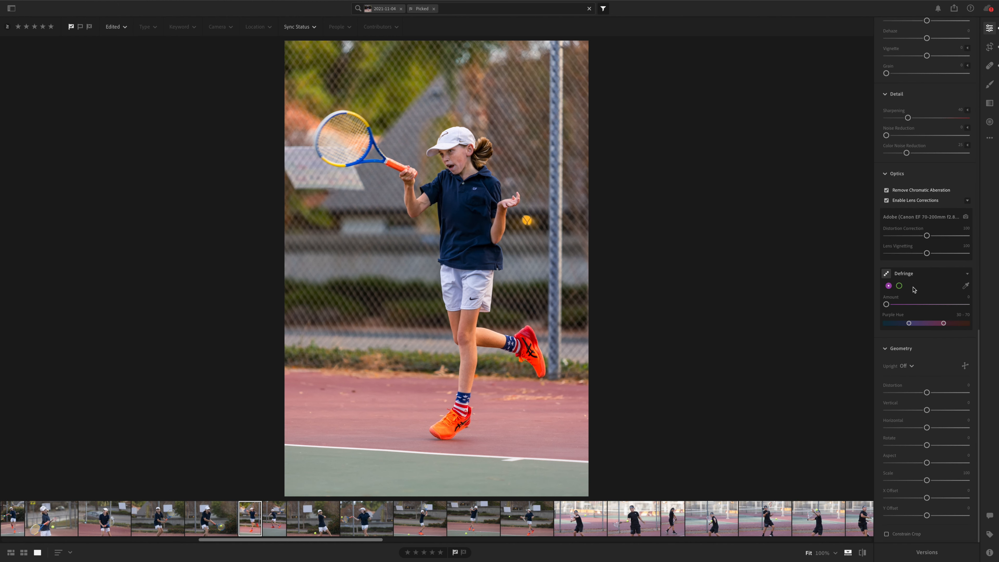
{"action": "scroll", "coordinate": [914, 289], "scroll_direction": "up", "scroll_amount": 2}
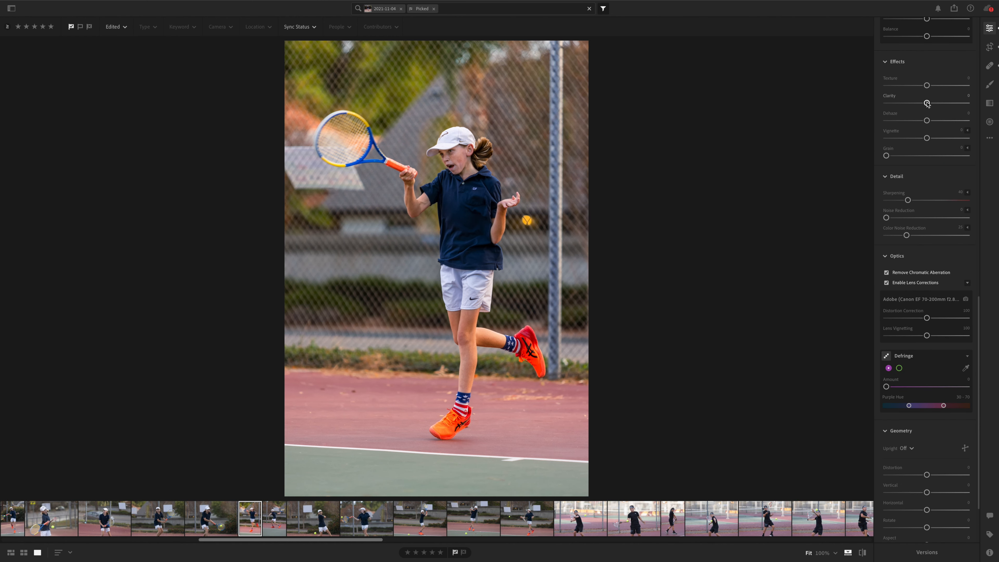
{"action": "left_click_drag", "start_coordinate": [928, 103], "coordinate": [928, 121]}
{"action": "scroll", "coordinate": [922, 244], "scroll_direction": "down", "scroll_amount": 1}
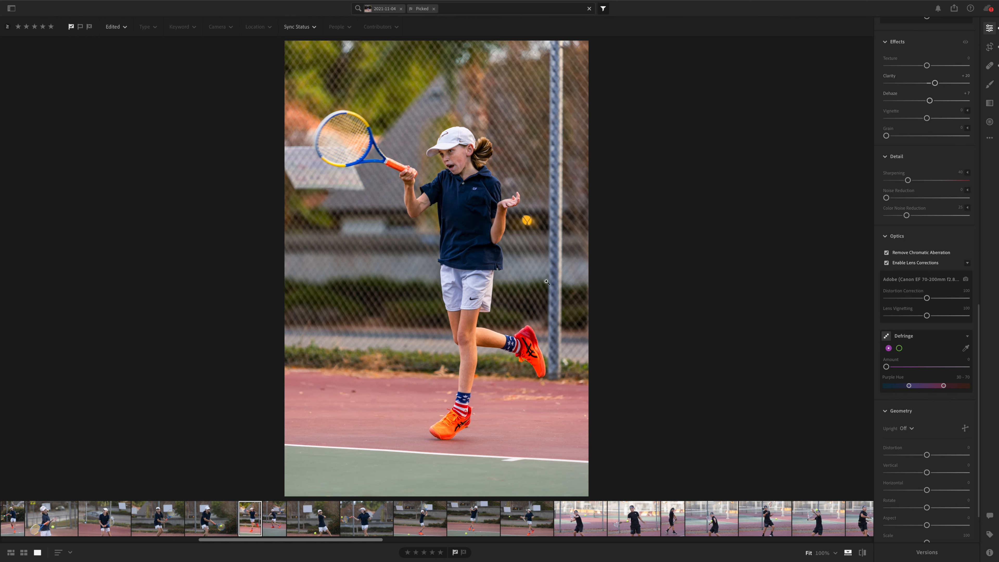
Step: Remove purple fringing around the white shorts with Defringe amount 8 and a purple hue range of 51 to 91
{"action": "left_click", "coordinate": [489, 297]}
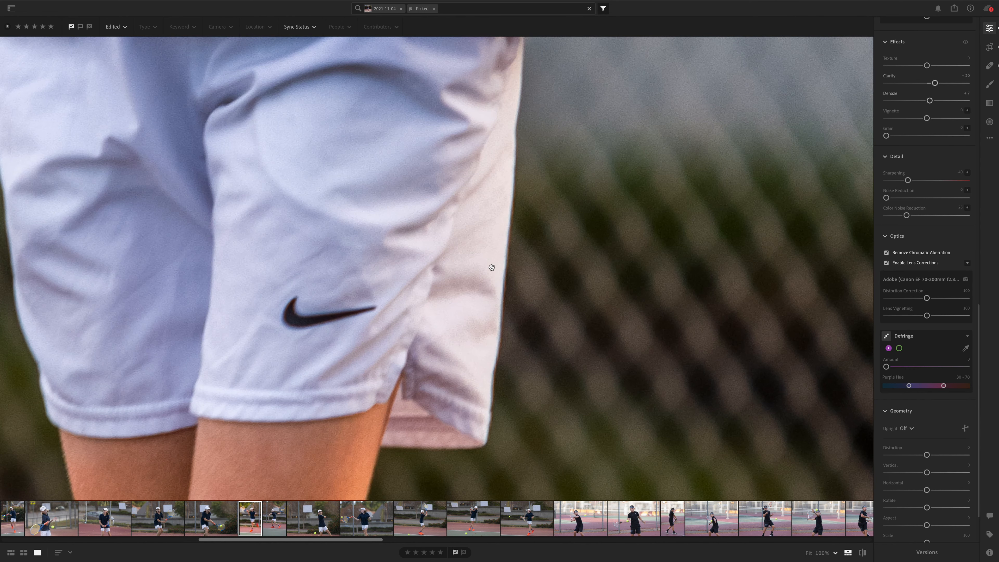
{"action": "left_click_drag", "start_coordinate": [490, 220], "coordinate": [452, 247]}
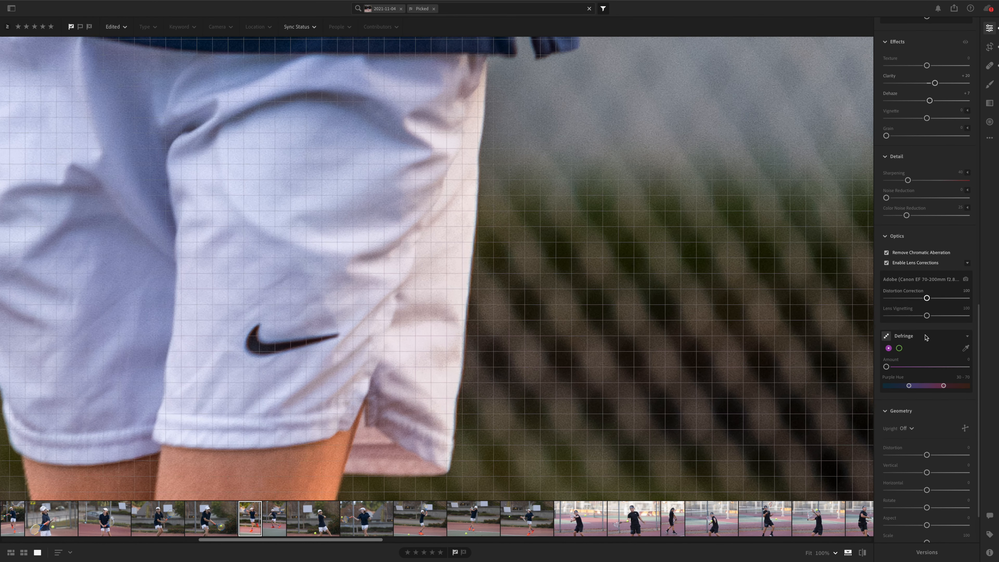
{"action": "scroll", "coordinate": [925, 344], "scroll_direction": "down", "scroll_amount": 1}
{"action": "scroll", "coordinate": [925, 344], "scroll_direction": "down", "scroll_amount": 1}
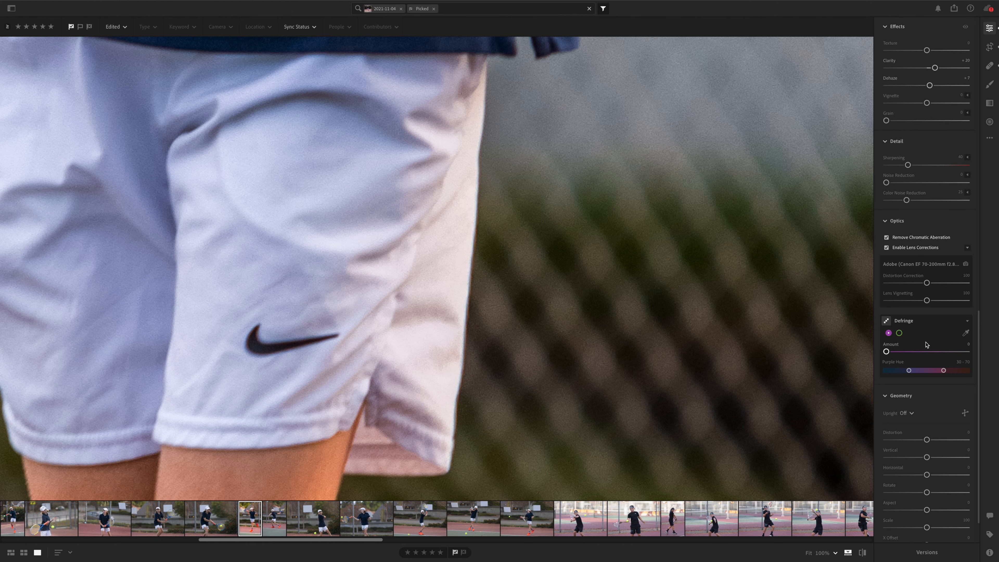
{"action": "left_click_drag", "start_coordinate": [932, 370], "coordinate": [941, 370]}
{"action": "left_click_drag", "start_coordinate": [886, 352], "coordinate": [941, 370]}
{"action": "left_click", "coordinate": [456, 227]}
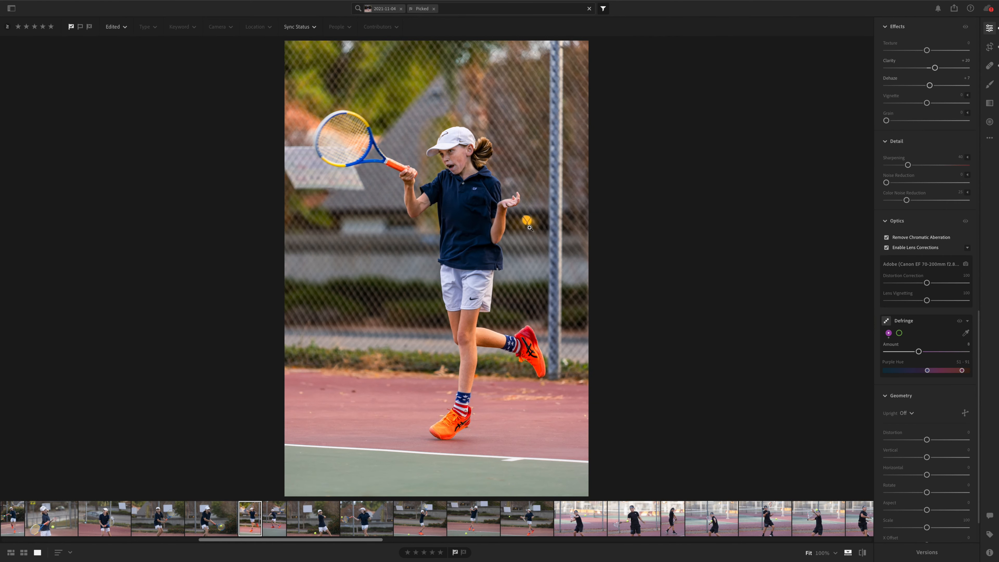
Step: Heal away the yellow ball against the fence beside the player's open hand, using an enlarged brush
{"action": "left_click_drag", "start_coordinate": [527, 222], "coordinate": [496, 290]}
{"action": "scroll", "coordinate": [489, 282], "scroll_direction": "up", "scroll_amount": 3}
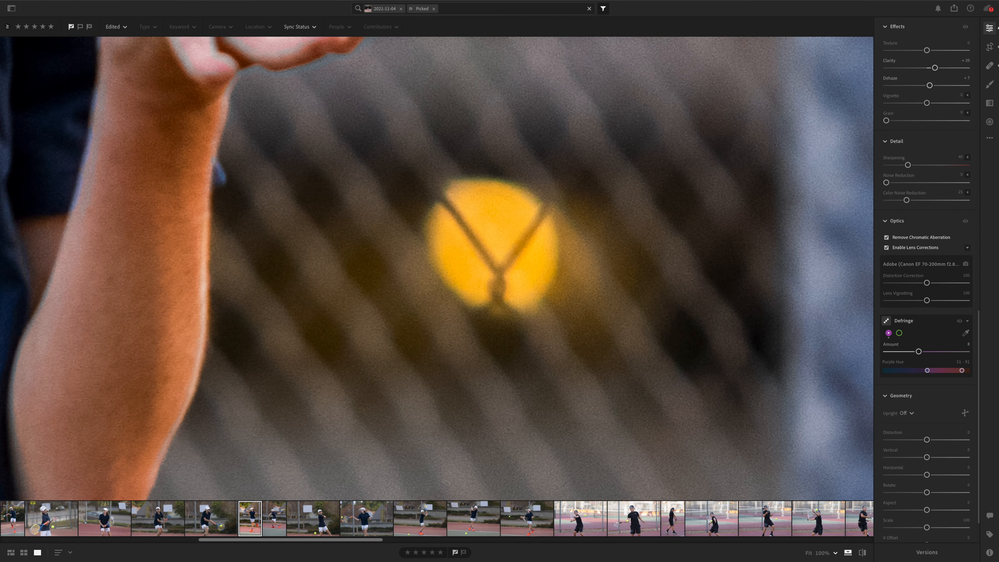
{"action": "scroll", "coordinate": [488, 280], "scroll_direction": "down", "scroll_amount": 3}
{"action": "key", "text": "h"}
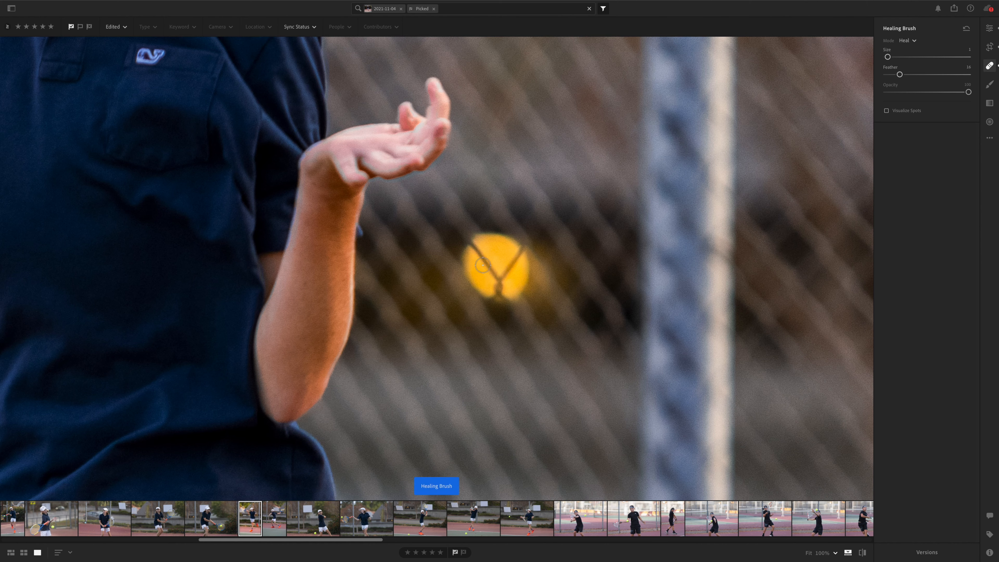
{"action": "key", "text": "bracketright"}
{"action": "key", "text": "bracketright"}
{"action": "key", "text": "bracketright"}
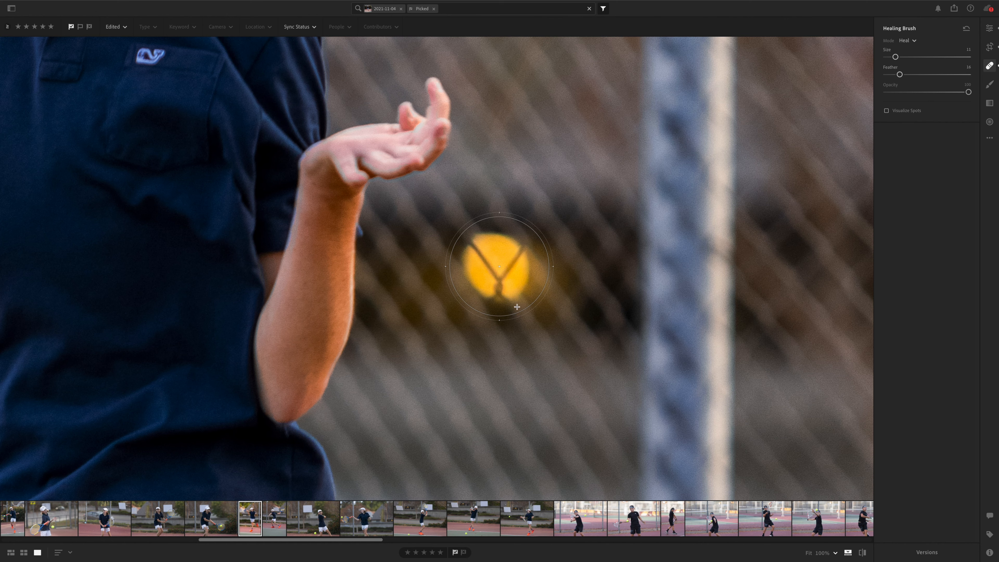
{"action": "left_click", "coordinate": [498, 266]}
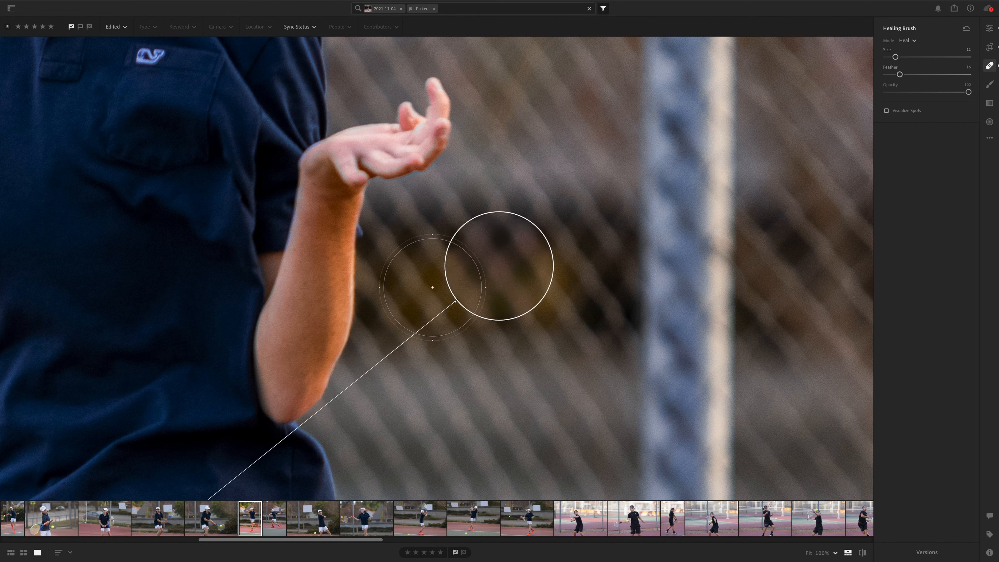
Step: Move the ball heal's source to the fence area just above the healed spot and increase the heal's feather
{"action": "scroll", "coordinate": [301, 290], "scroll_direction": "down", "scroll_amount": 10}
{"action": "scroll", "coordinate": [301, 290], "scroll_direction": "left", "scroll_amount": 10}
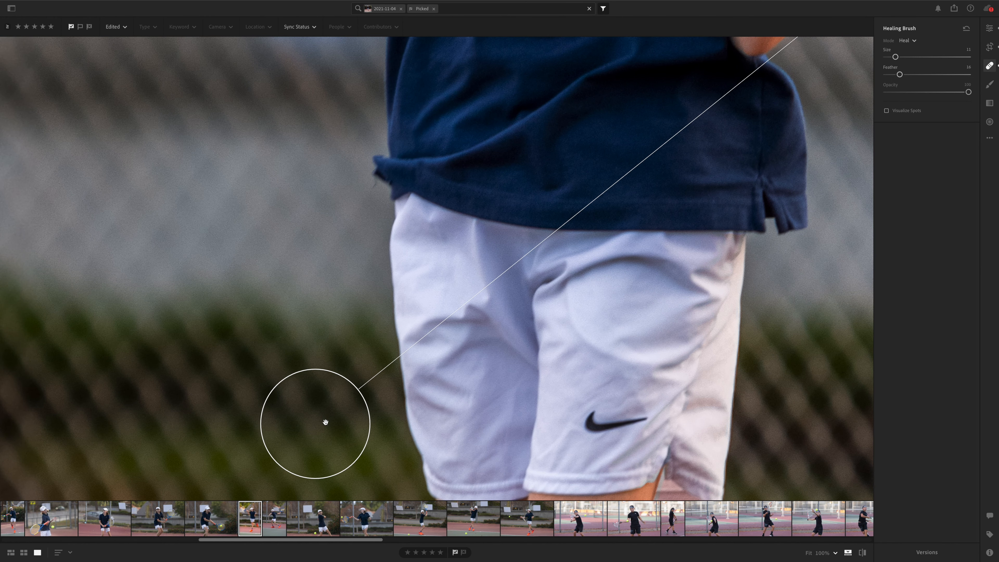
{"action": "mouse_move", "coordinate": [320, 424]}
{"action": "left_mouse_down"}
{"action": "mouse_move", "coordinate": [864, 129]}
{"action": "mouse_move", "coordinate": [858, 127]}
{"action": "left_mouse_up"}
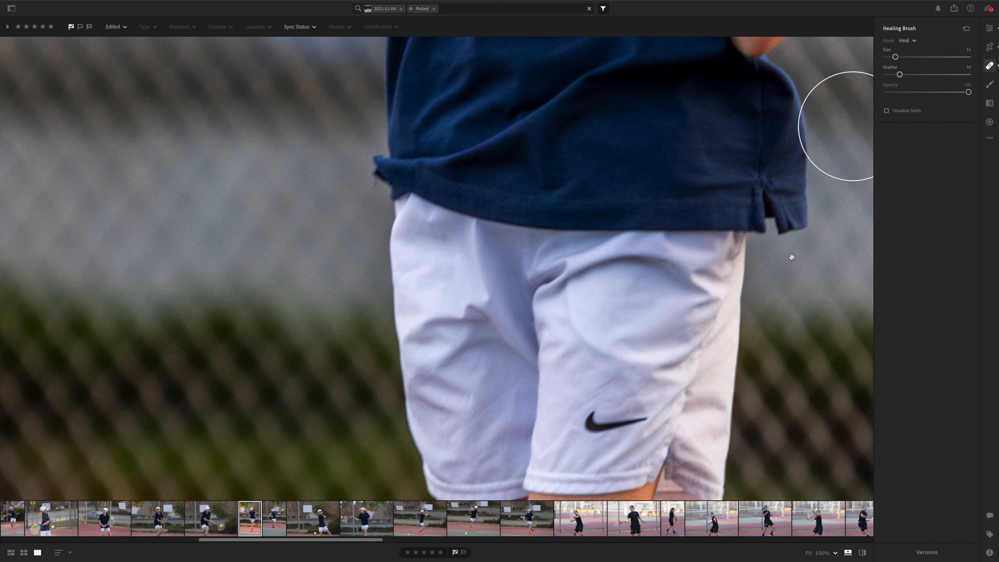
{"action": "mouse_move", "coordinate": [786, 250]}
{"action": "left_mouse_down"}
{"action": "mouse_move", "coordinate": [341, 435]}
{"action": "mouse_move", "coordinate": [336, 450]}
{"action": "left_mouse_up"}
{"action": "mouse_move", "coordinate": [413, 366]}
{"action": "left_mouse_down"}
{"action": "mouse_move", "coordinate": [562, 277]}
{"action": "mouse_move", "coordinate": [457, 248]}
{"action": "mouse_move", "coordinate": [452, 214]}
{"action": "mouse_move", "coordinate": [445, 220]}
{"action": "mouse_move", "coordinate": [611, 205]}
{"action": "mouse_move", "coordinate": [833, 147]}
{"action": "left_mouse_up"}
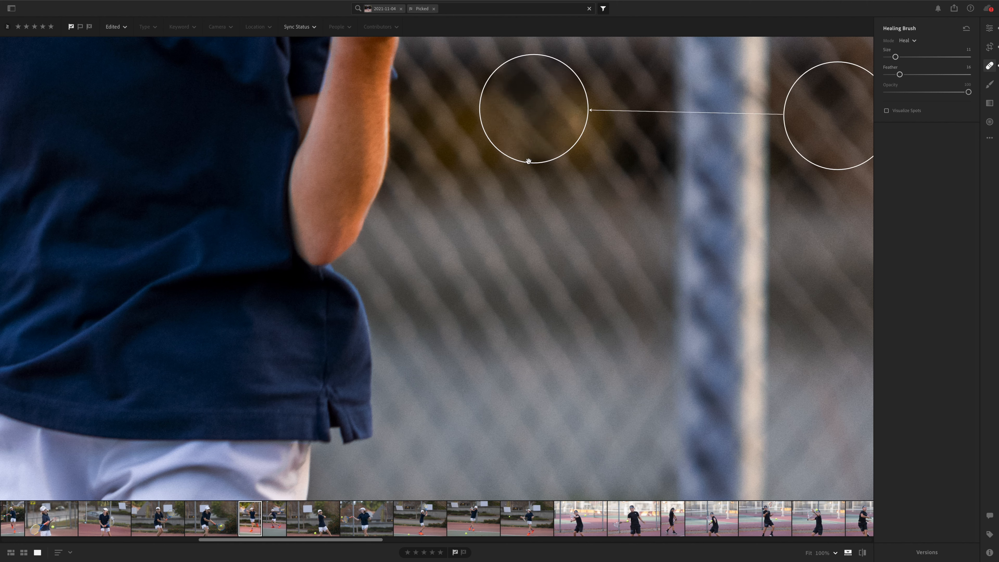
{"action": "left_click_drag", "start_coordinate": [454, 219], "coordinate": [437, 403]}
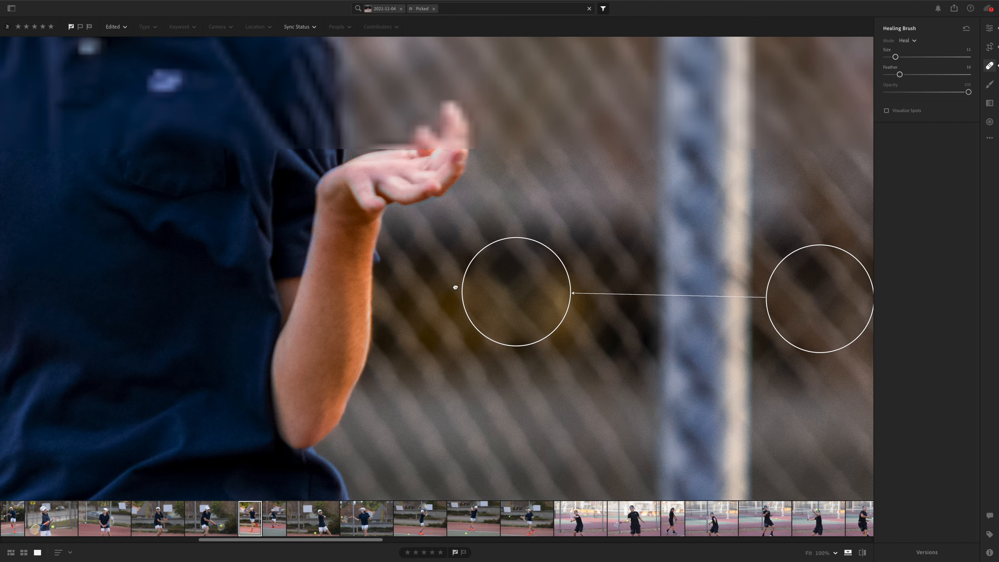
{"action": "left_click_drag", "start_coordinate": [794, 286], "coordinate": [536, 190]}
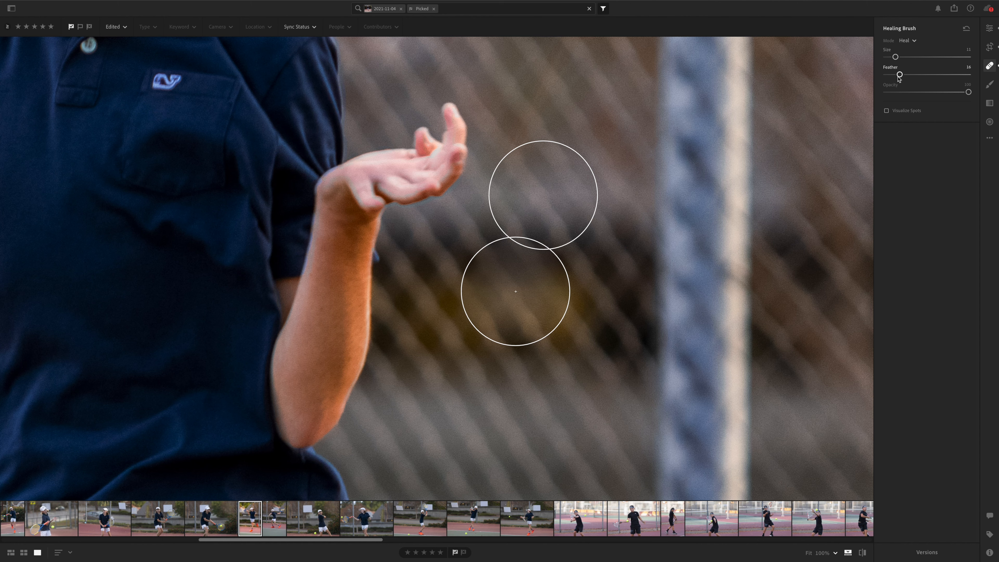
{"action": "left_click_drag", "start_coordinate": [899, 75], "coordinate": [919, 76]}
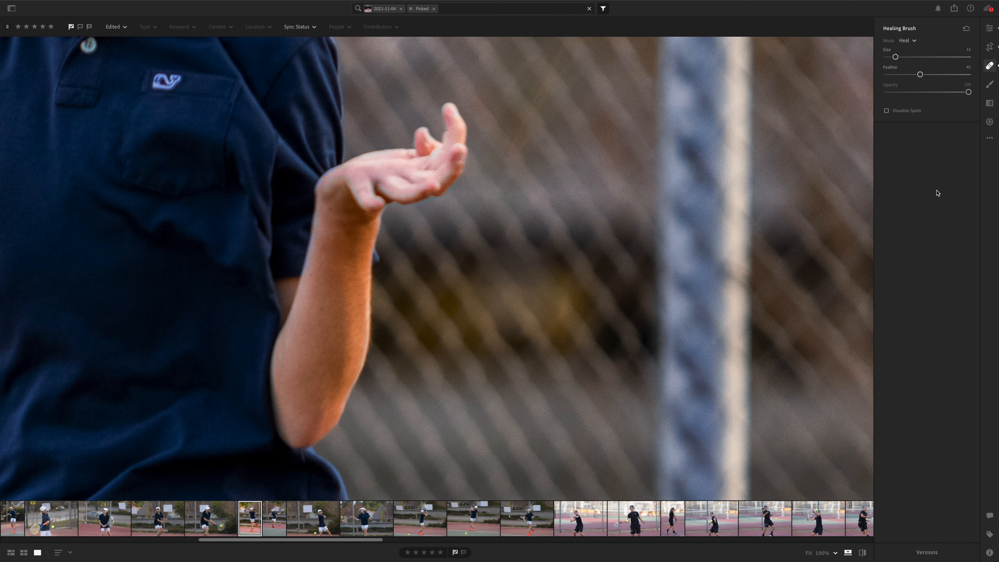
Step: Raise the photo's Whites to +30, judging the change on the player's face and cap
{"action": "key", "text": "e"}
{"action": "left_click", "coordinate": [638, 312]}
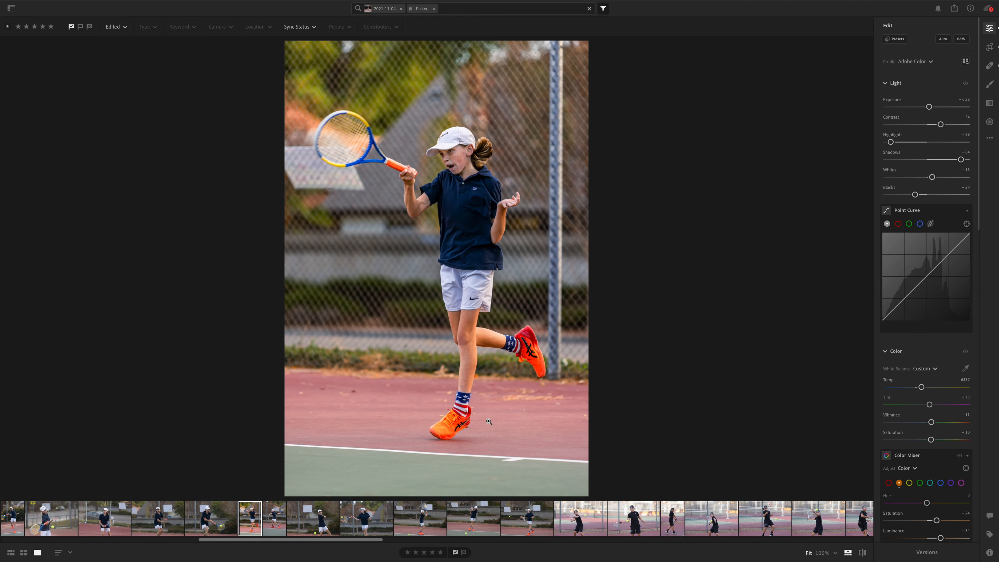
{"action": "left_click", "coordinate": [453, 168]}
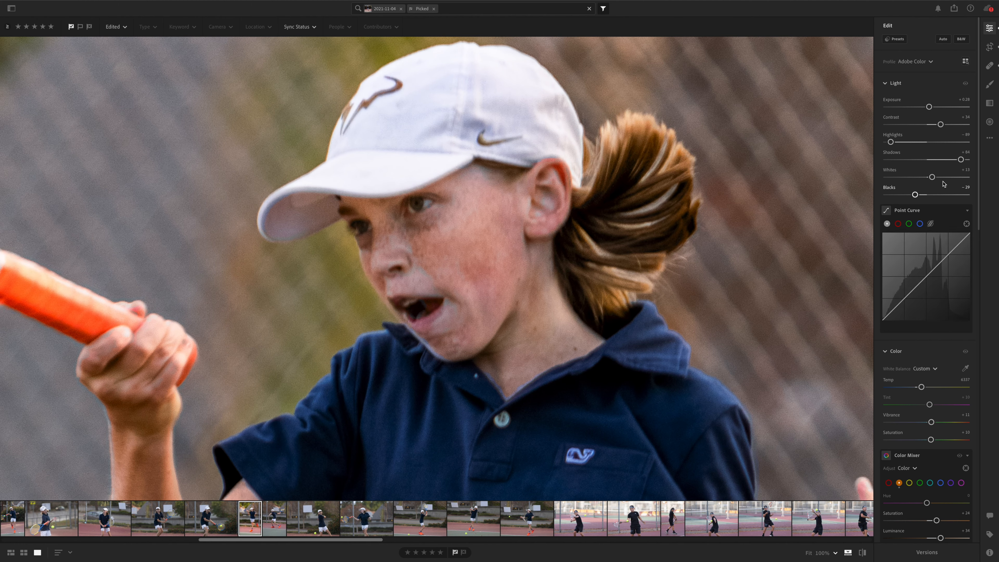
{"action": "left_click_drag", "start_coordinate": [932, 178], "coordinate": [939, 178]}
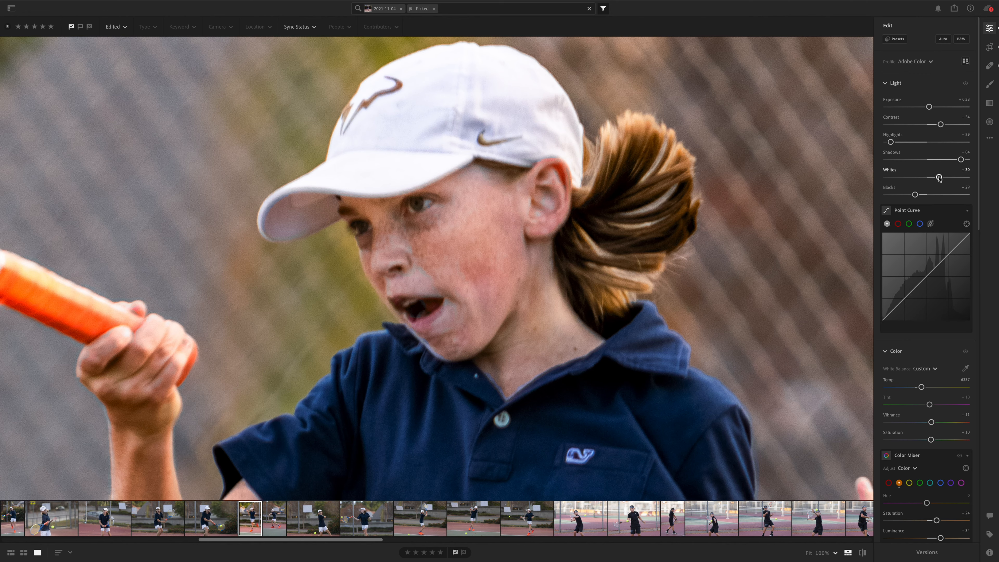
{"action": "key", "text": "e"}
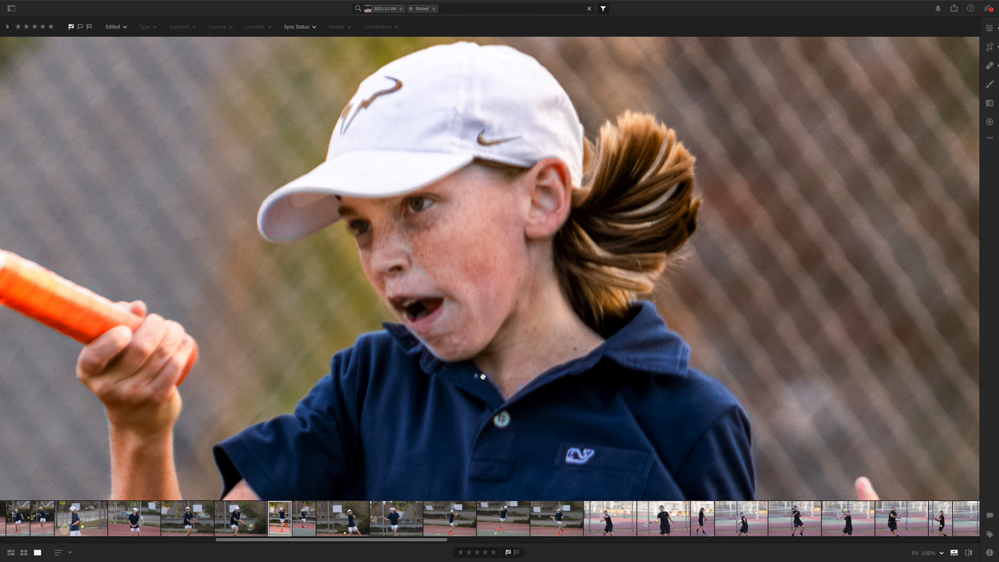
{"action": "key", "text": "e"}
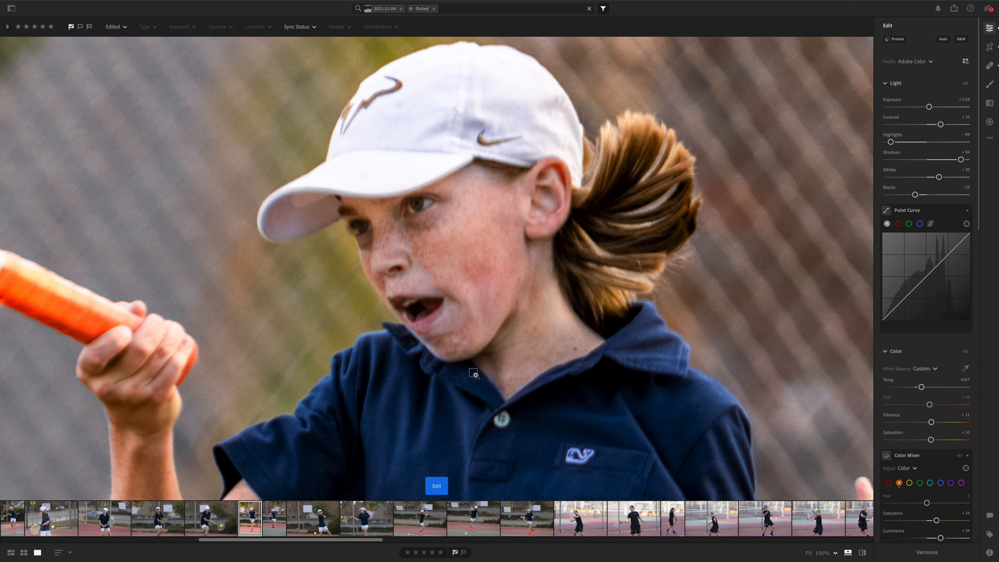
Step: Heal the small light speck on the navy shirt below the collar, using a smaller brush with less feather
{"action": "left_click", "coordinate": [474, 373]}
{"action": "key", "text": "space"}
{"action": "key", "text": "space"}
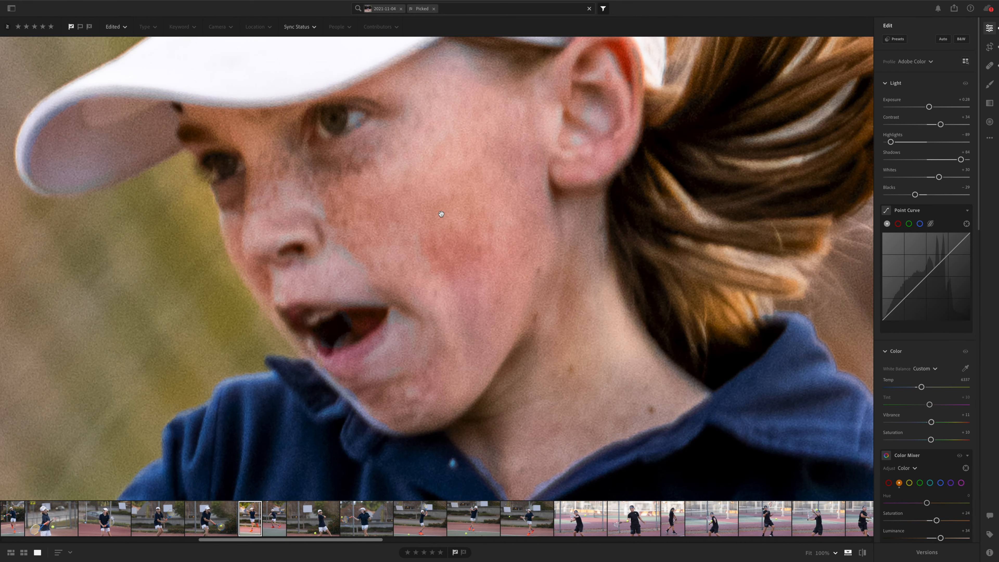
{"action": "left_click_drag", "start_coordinate": [460, 396], "coordinate": [505, 208]}
{"action": "key", "text": "h"}
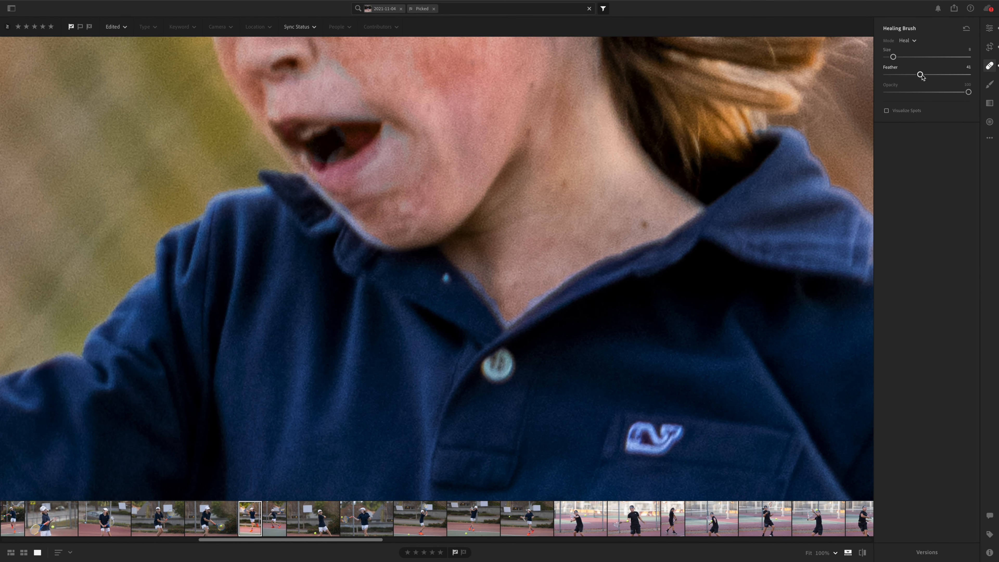
{"action": "left_click_drag", "start_coordinate": [920, 75], "coordinate": [895, 74]}
{"action": "key", "text": "bracketleft"}
{"action": "key", "text": "bracketleft"}
{"action": "key", "text": "bracketleft"}
{"action": "key", "text": "bracketleft"}
{"action": "key", "text": "bracketleft"}
{"action": "key", "text": "bracketleft"}
{"action": "key", "text": "bracketleft"}
{"action": "left_click", "coordinate": [445, 278]}
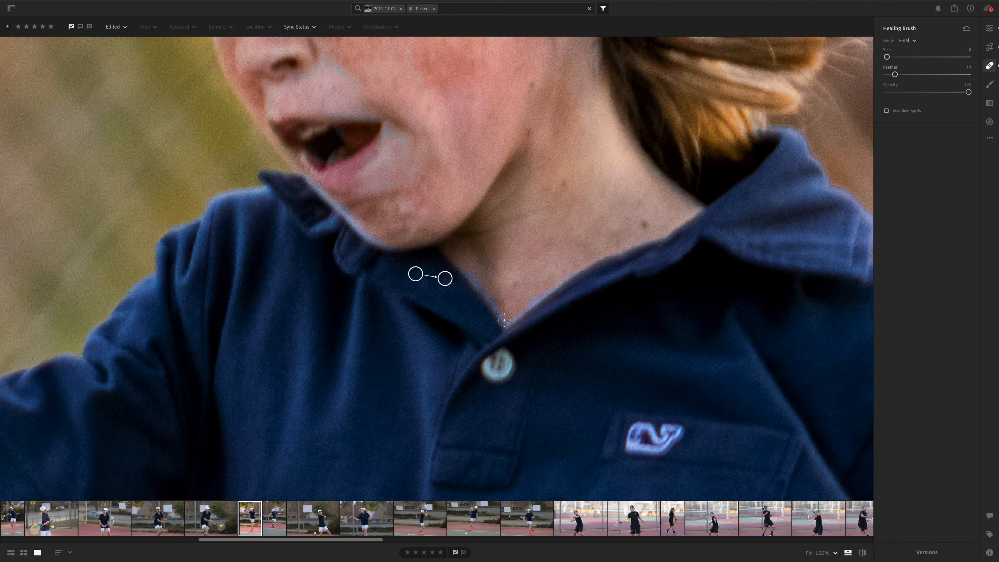
Step: Check the Defringe settings and inspect the whole photo without the editing controls
{"action": "left_click", "coordinate": [985, 31]}
{"action": "scroll", "coordinate": [922, 305], "scroll_direction": "down", "scroll_amount": 1}
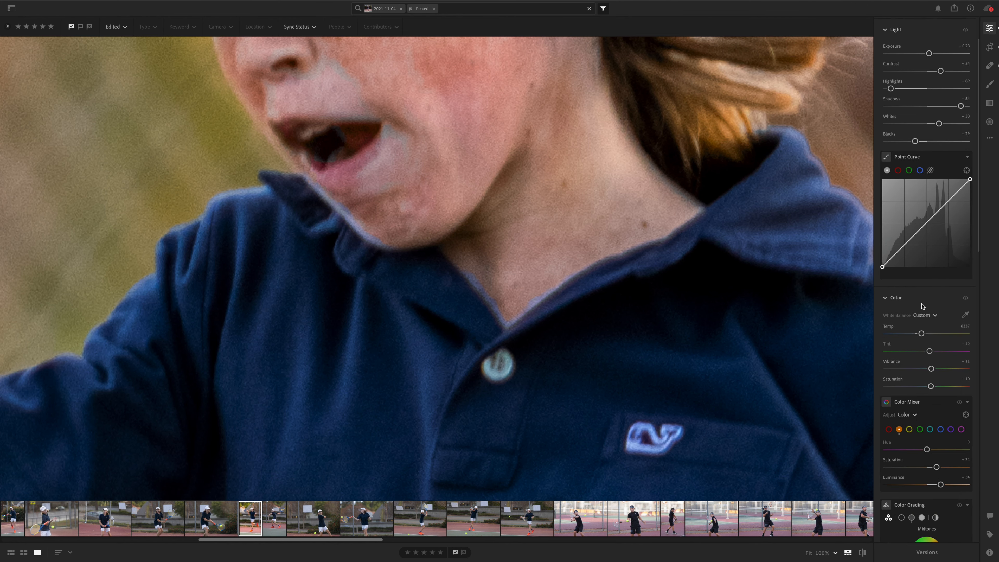
{"action": "scroll", "coordinate": [922, 305], "scroll_direction": "down", "scroll_amount": 15}
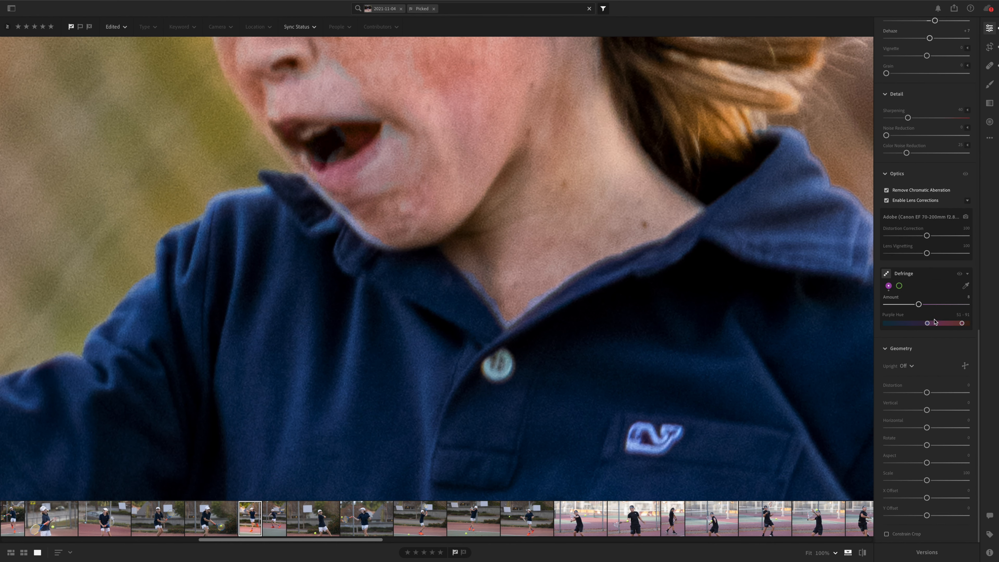
{"action": "left_click_drag", "start_coordinate": [935, 321], "coordinate": [913, 310]}
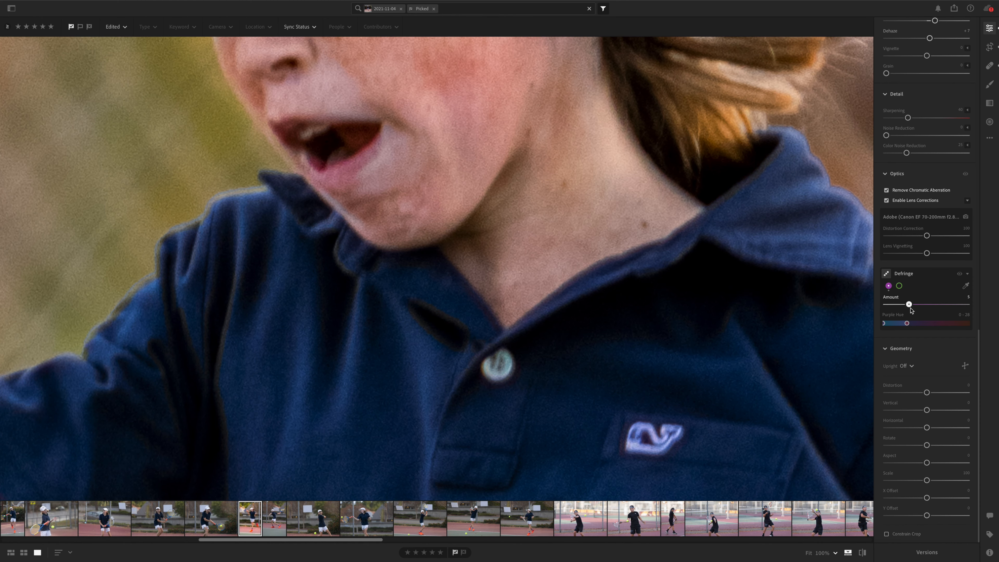
{"action": "left_click", "coordinate": [585, 249]}
{"action": "key", "text": "e"}
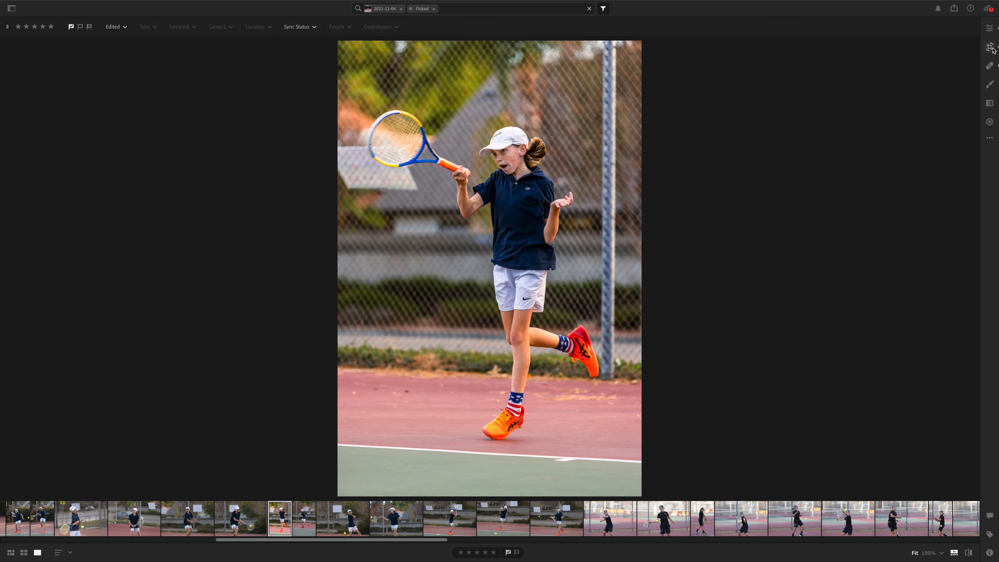
Step: Compare the edited photo with its Original version and return to the clean view of the edit
{"action": "left_click", "coordinate": [989, 27]}
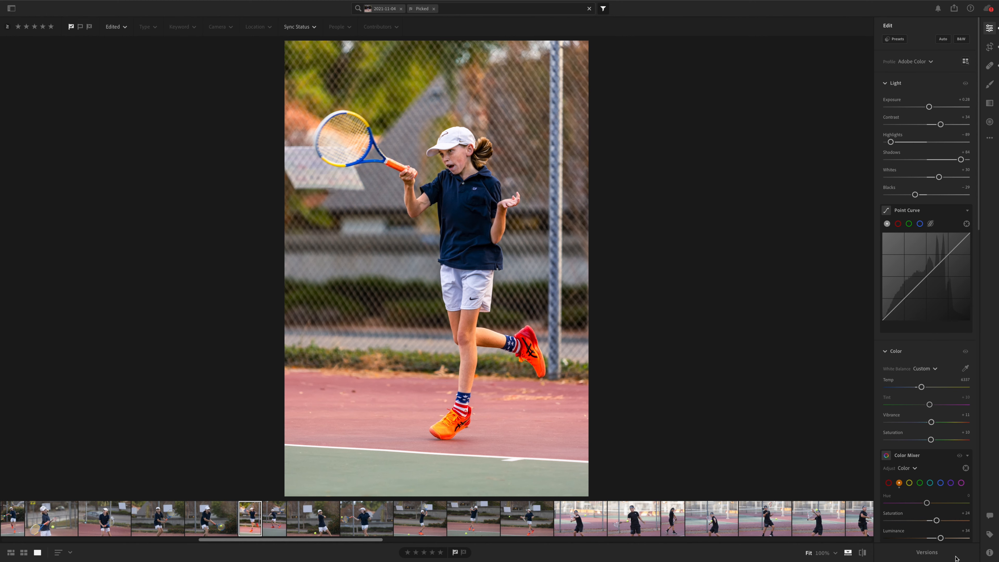
{"action": "left_click", "coordinate": [926, 552]}
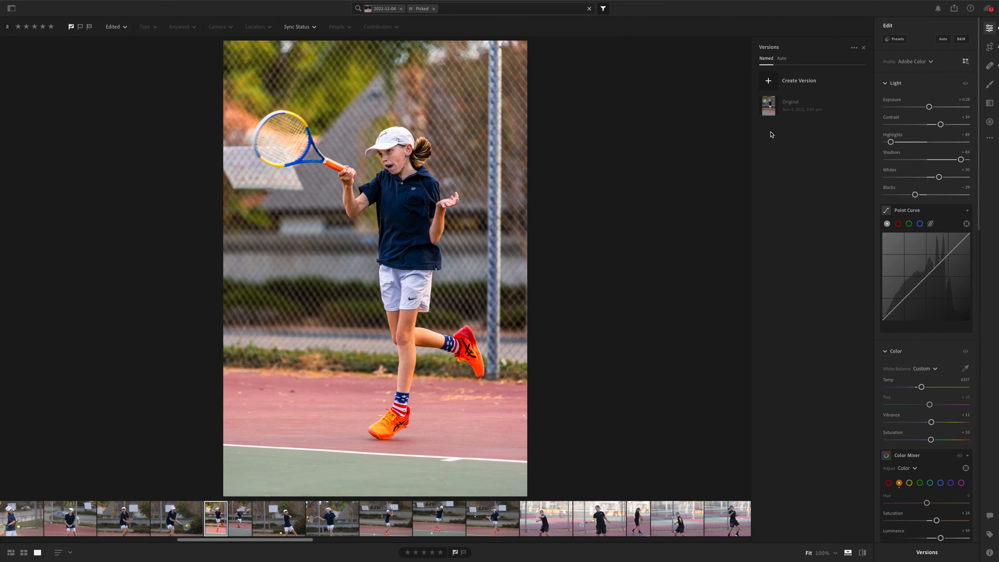
{"action": "left_click", "coordinate": [773, 114]}
{"action": "double_click", "coordinate": [926, 424]}
{"action": "key", "text": "e"}
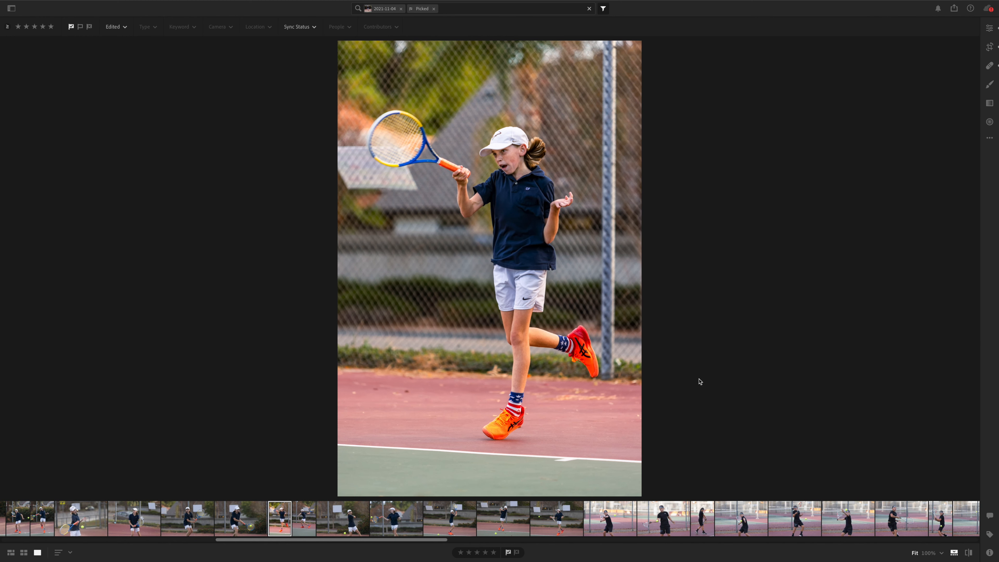